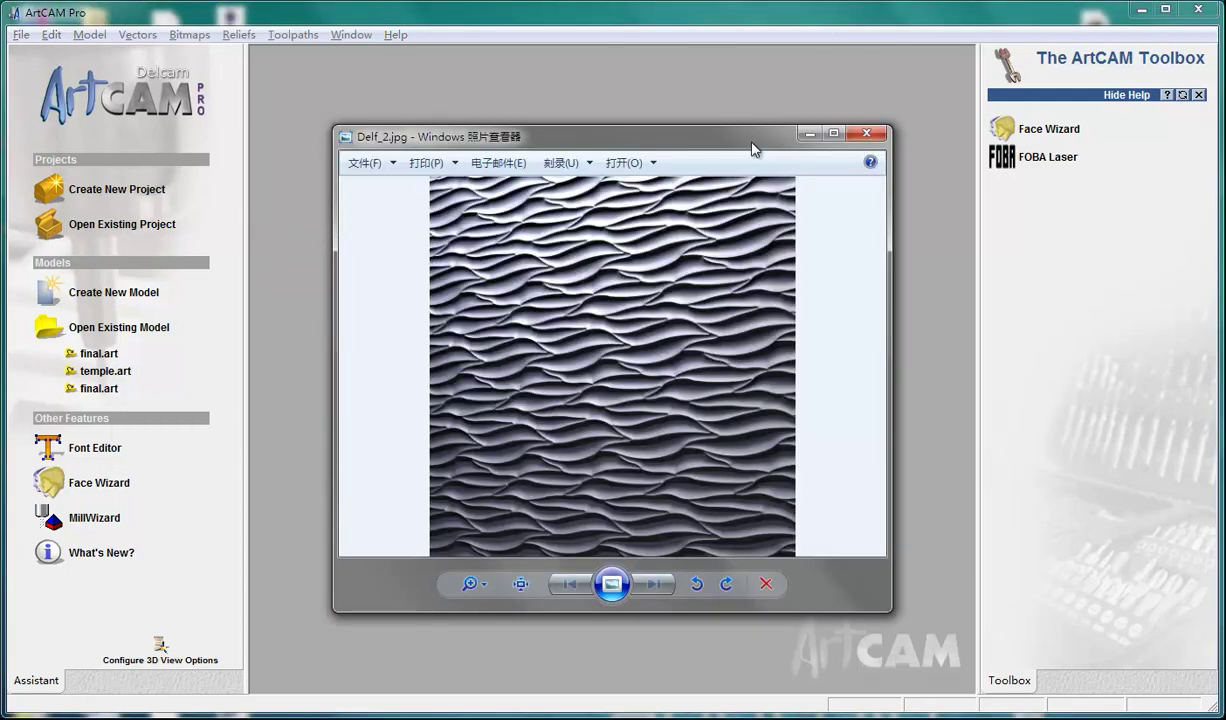
- Move and enlarge the Photo Viewer window, then zoom in and out on Delf_2.jpg
drag(745, 140, 697, 124)
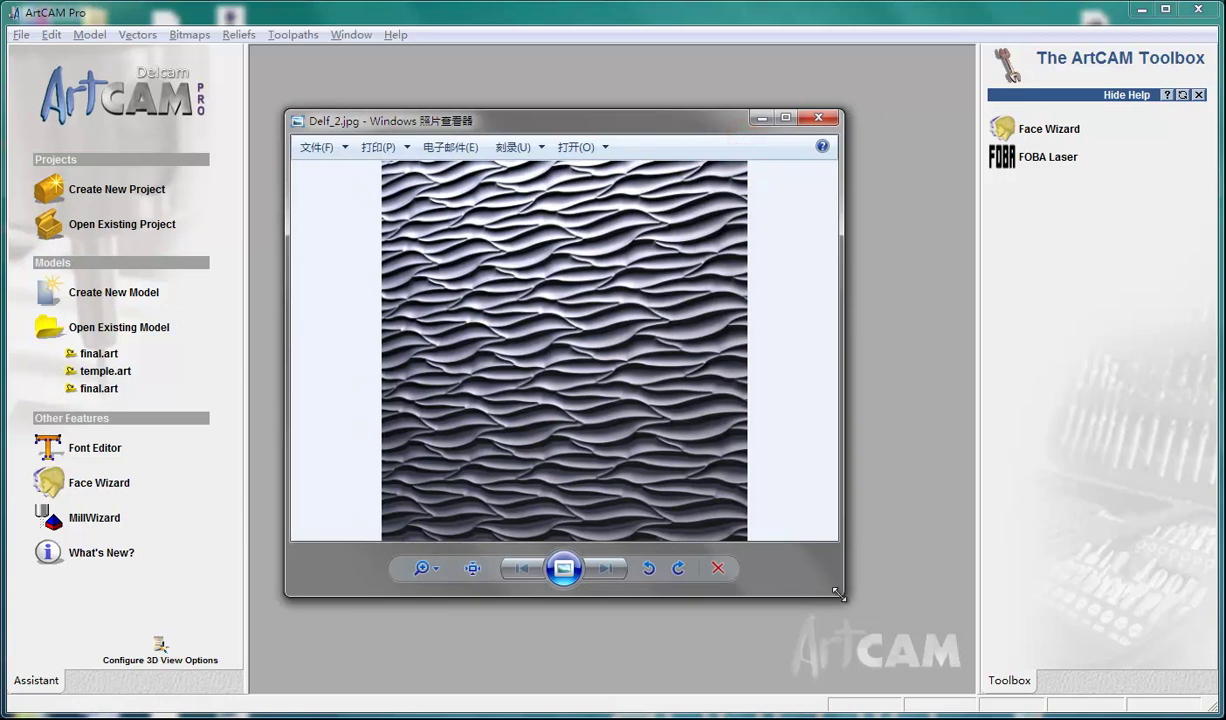
drag(838, 595, 1017, 712)
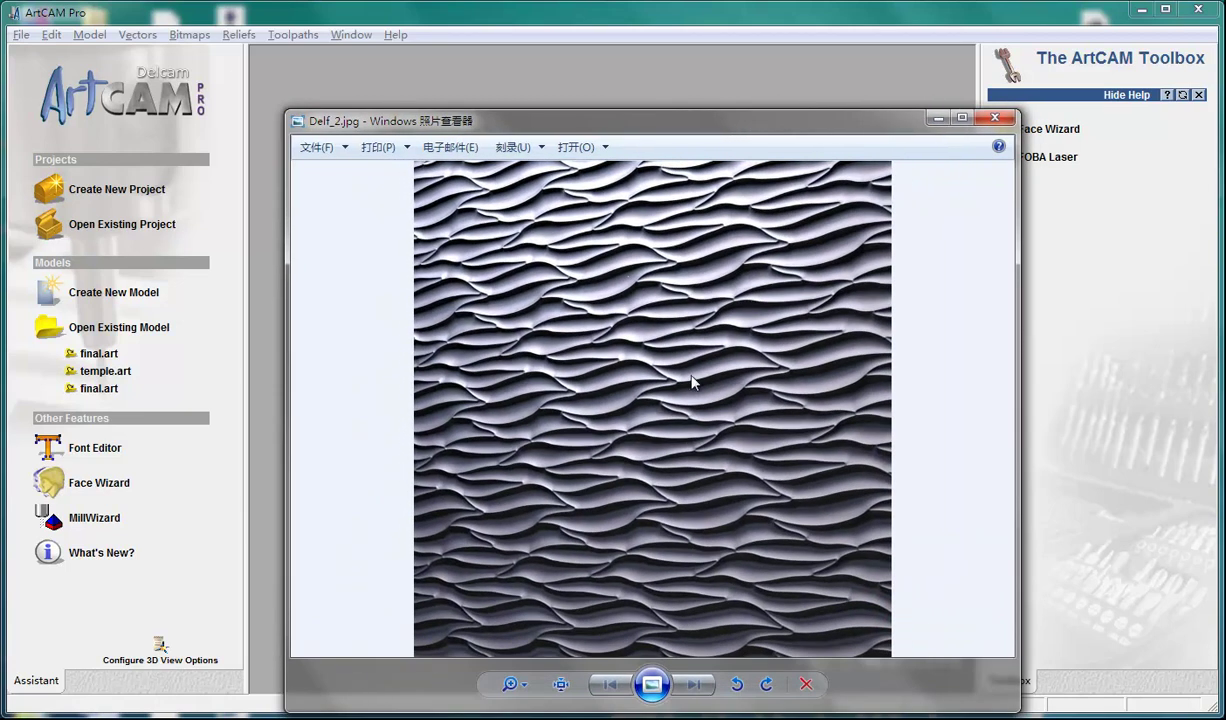
scroll(692, 381, up, 2)
scroll(695, 400, down, 2)
- Put away the texture photo and create a new model with 1000 mm height and width
click(940, 116)
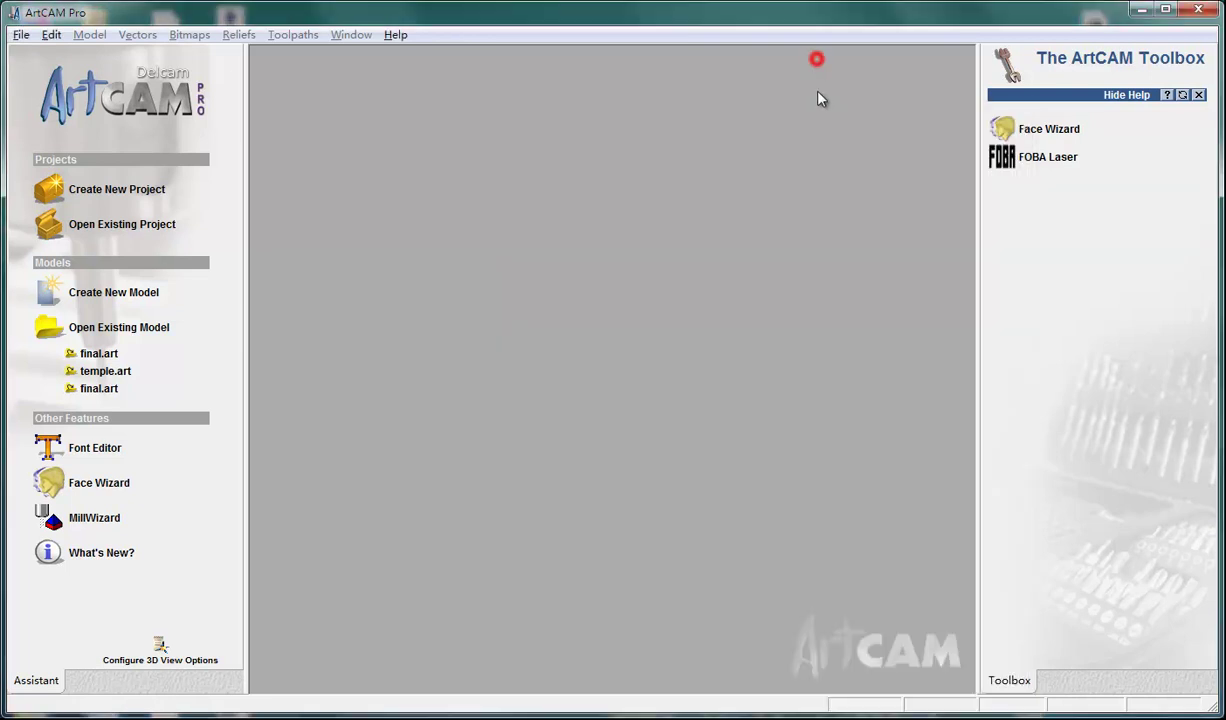
click(112, 300)
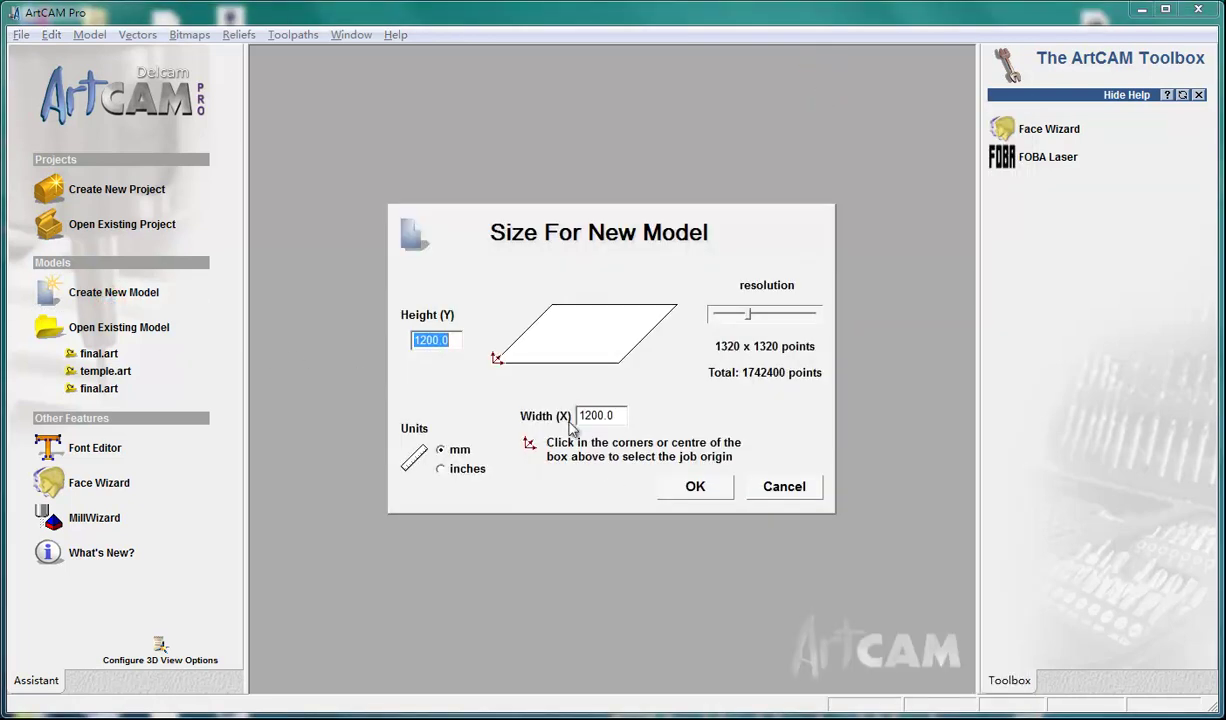
text(1000)
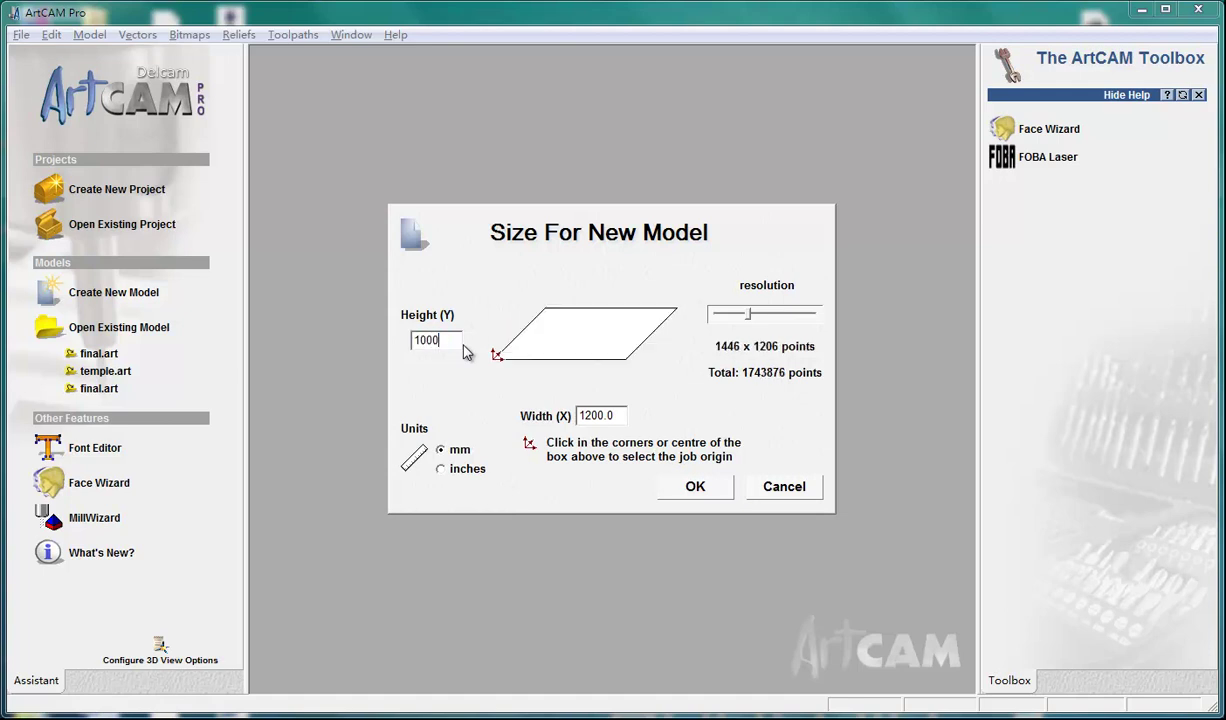
key(Tab)
text(1000)
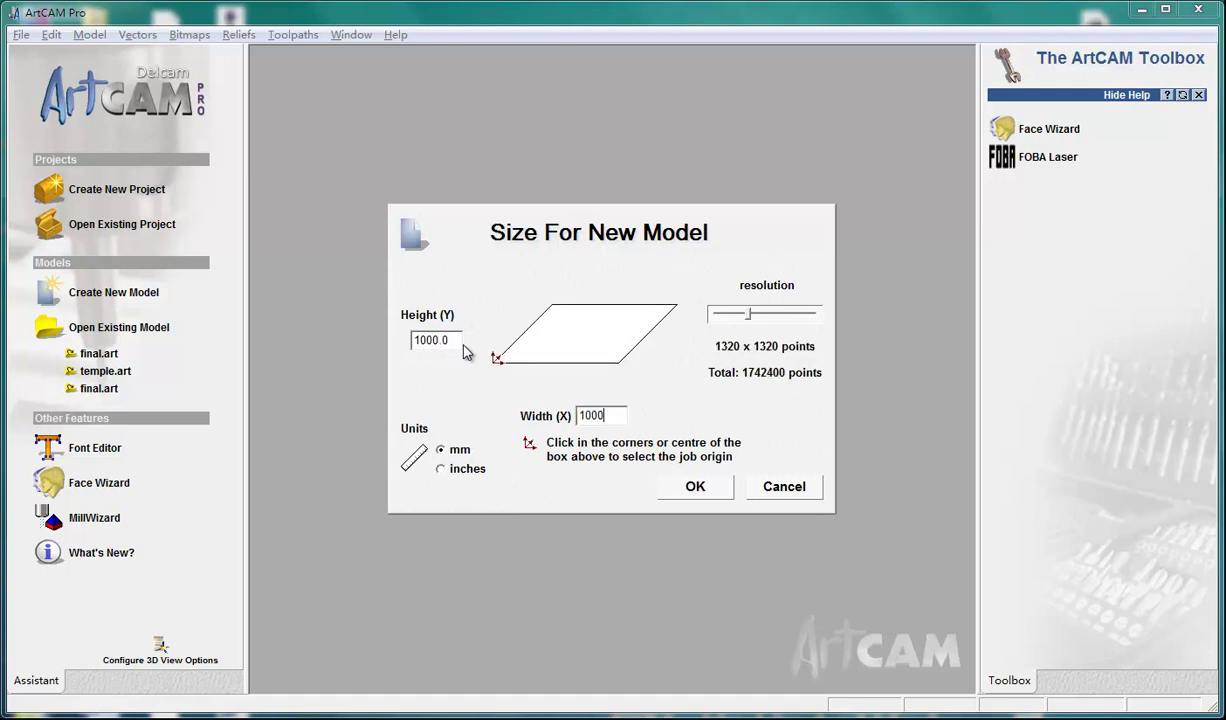
click(695, 487)
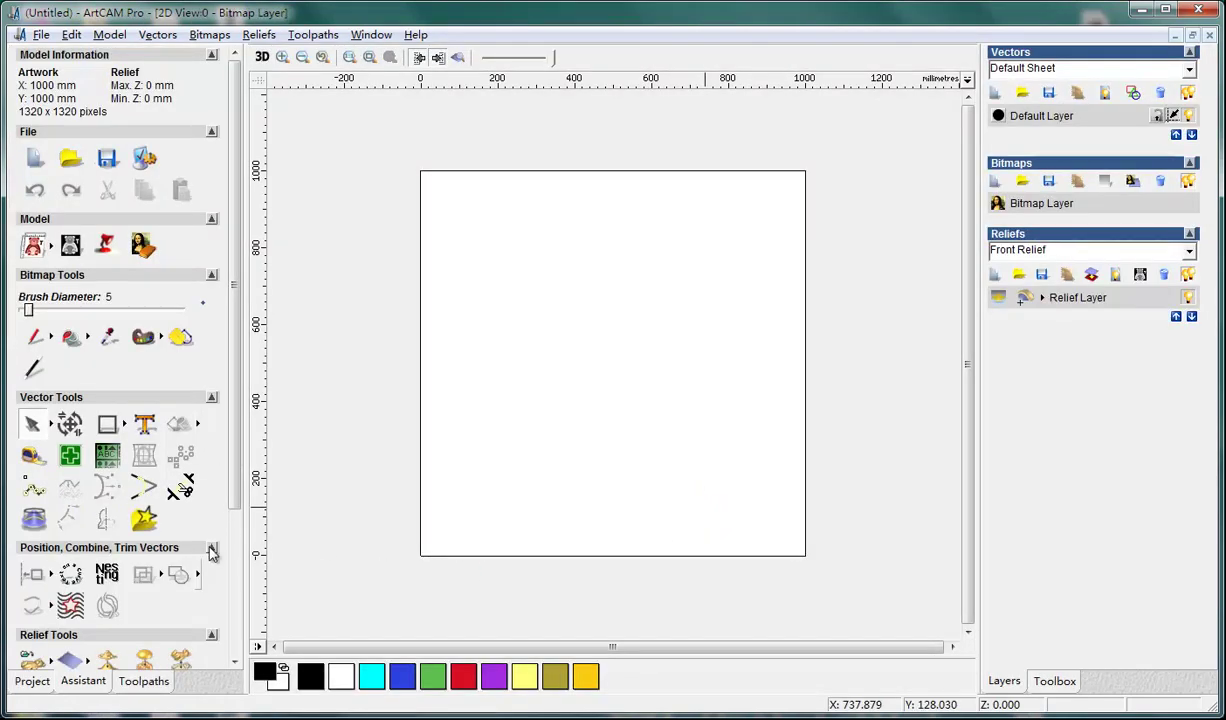
- Load Delf_2.jpg as a Whole Layer texture in Texture Relief
drag(232, 331, 230, 471)
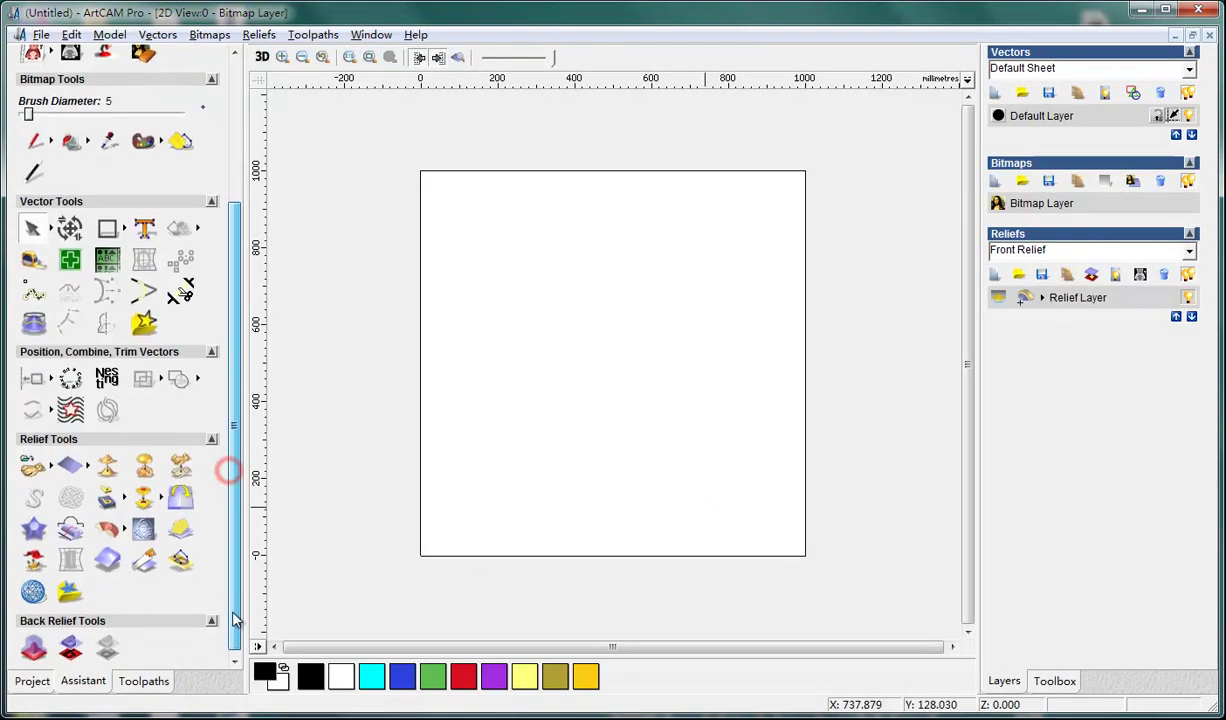
click(146, 467)
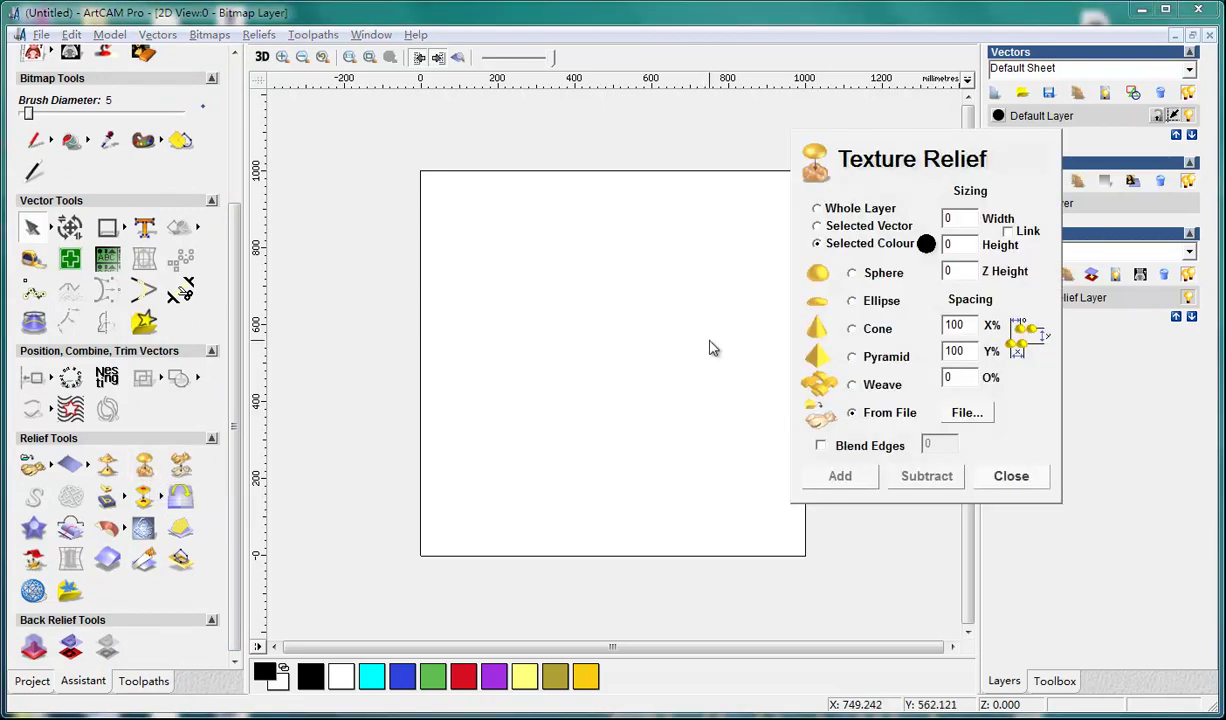
click(816, 209)
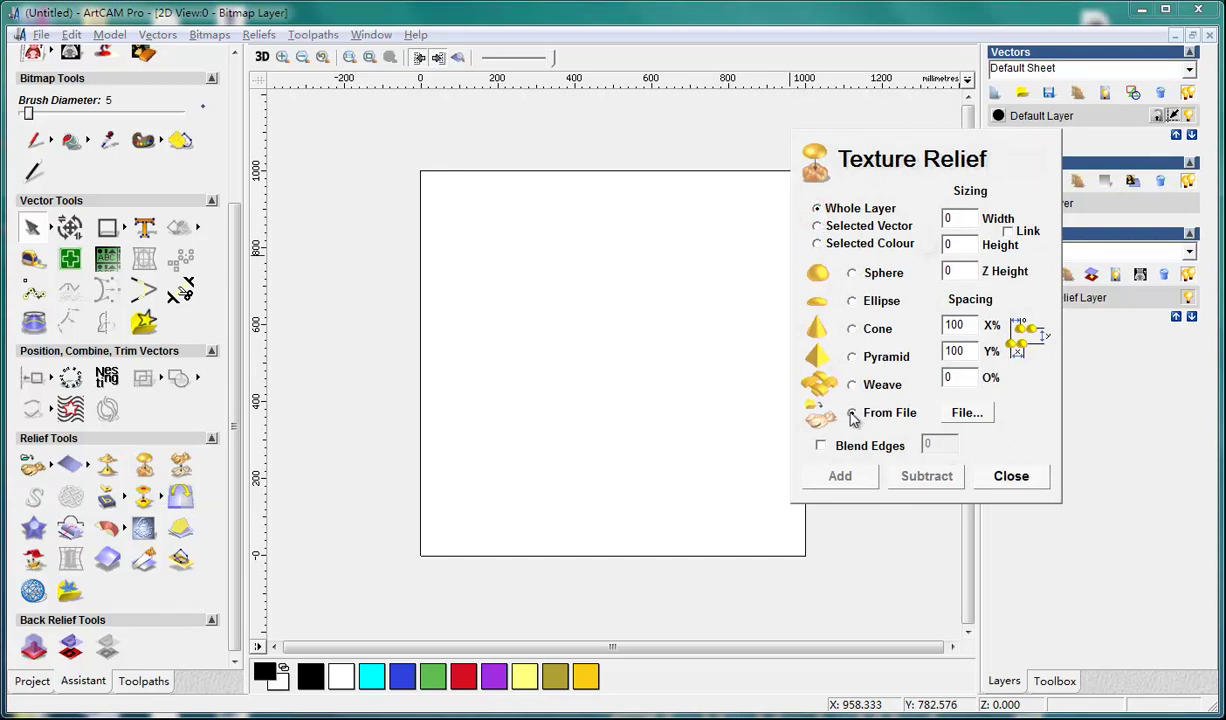
click(960, 414)
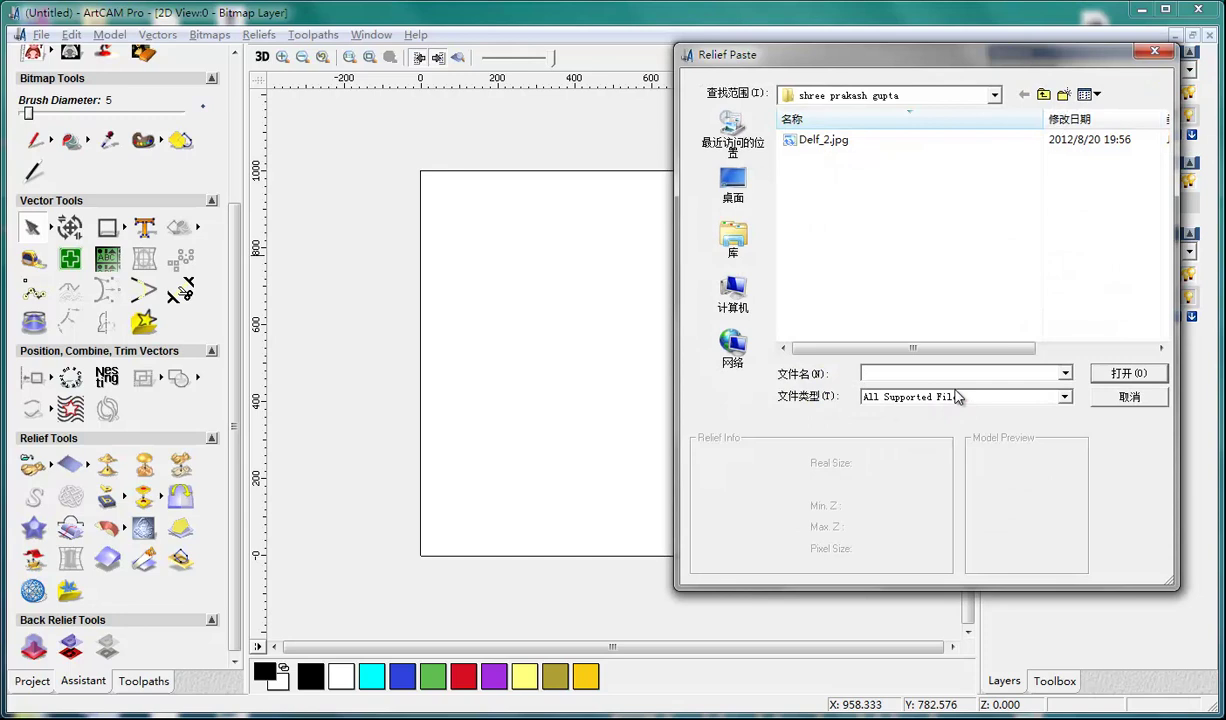
click(821, 142)
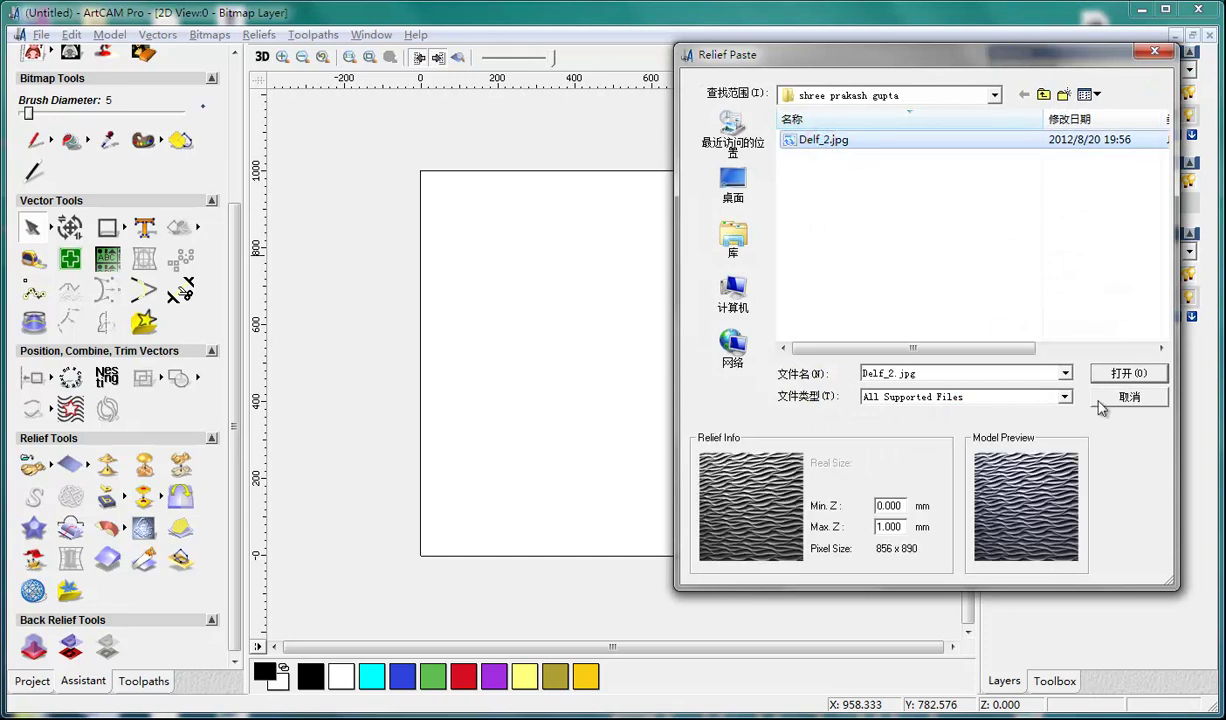
click(1142, 381)
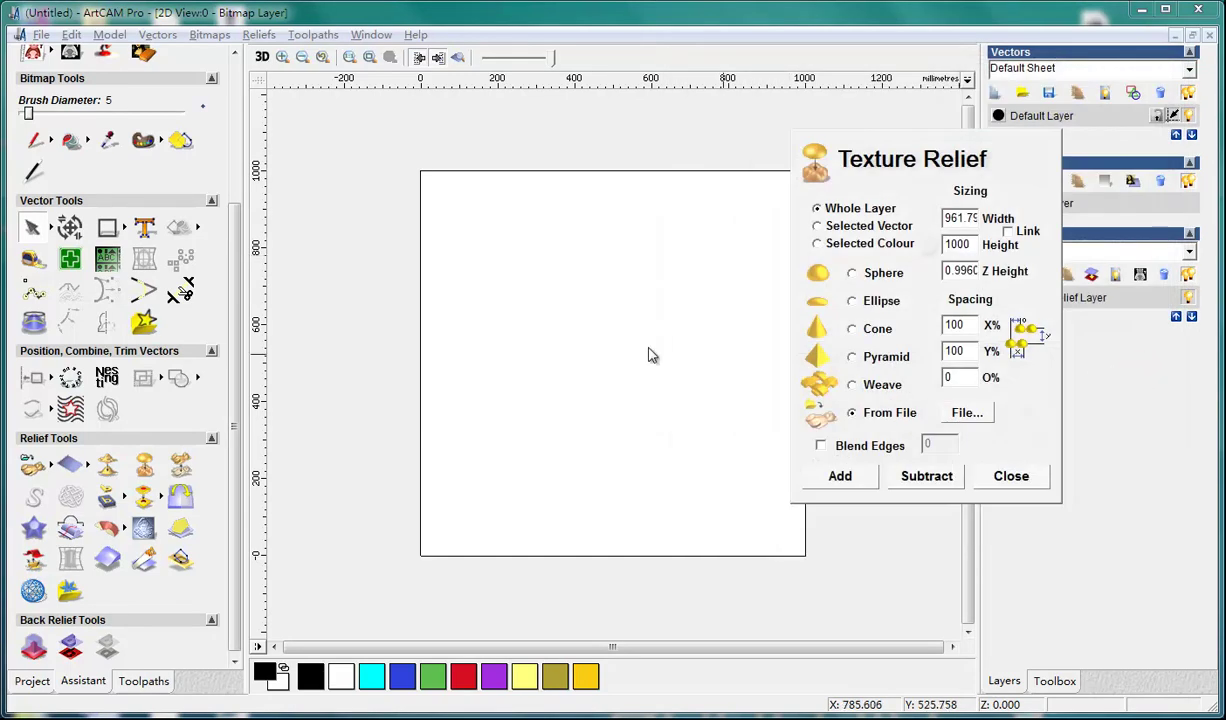
- In 3D view, add the Delf_2.jpg texture to the relief at Z height 4
click(262, 58)
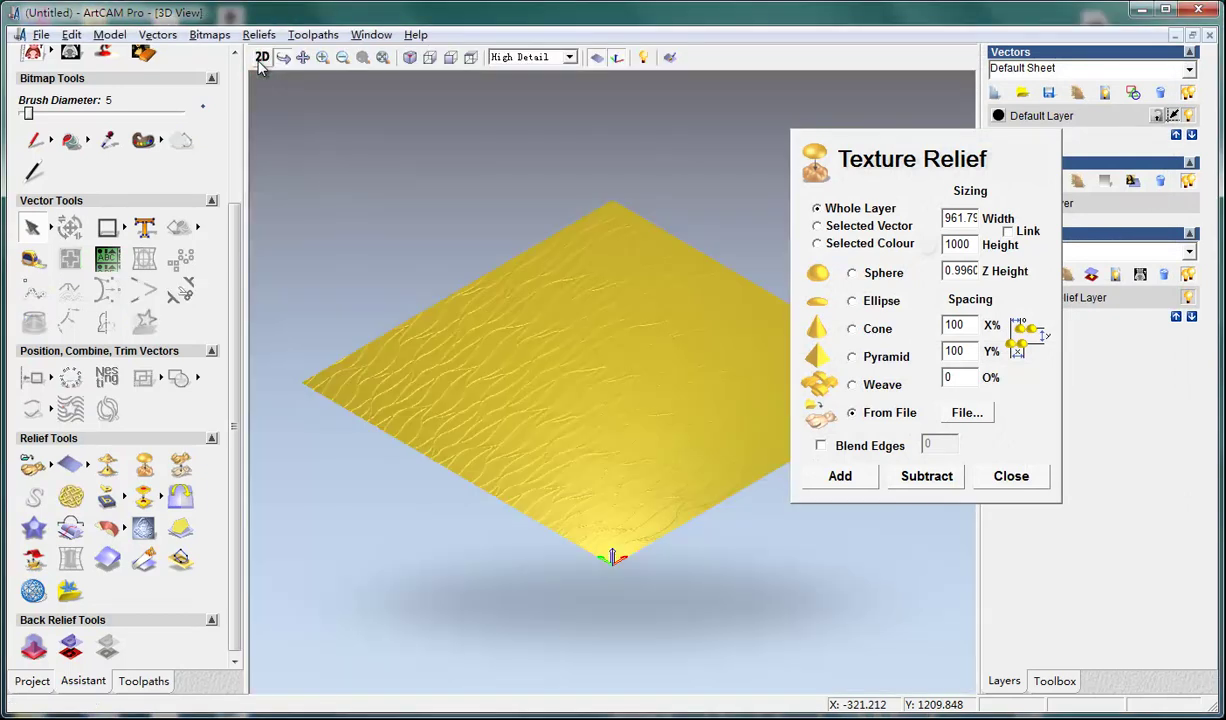
drag(910, 147, 1098, 187)
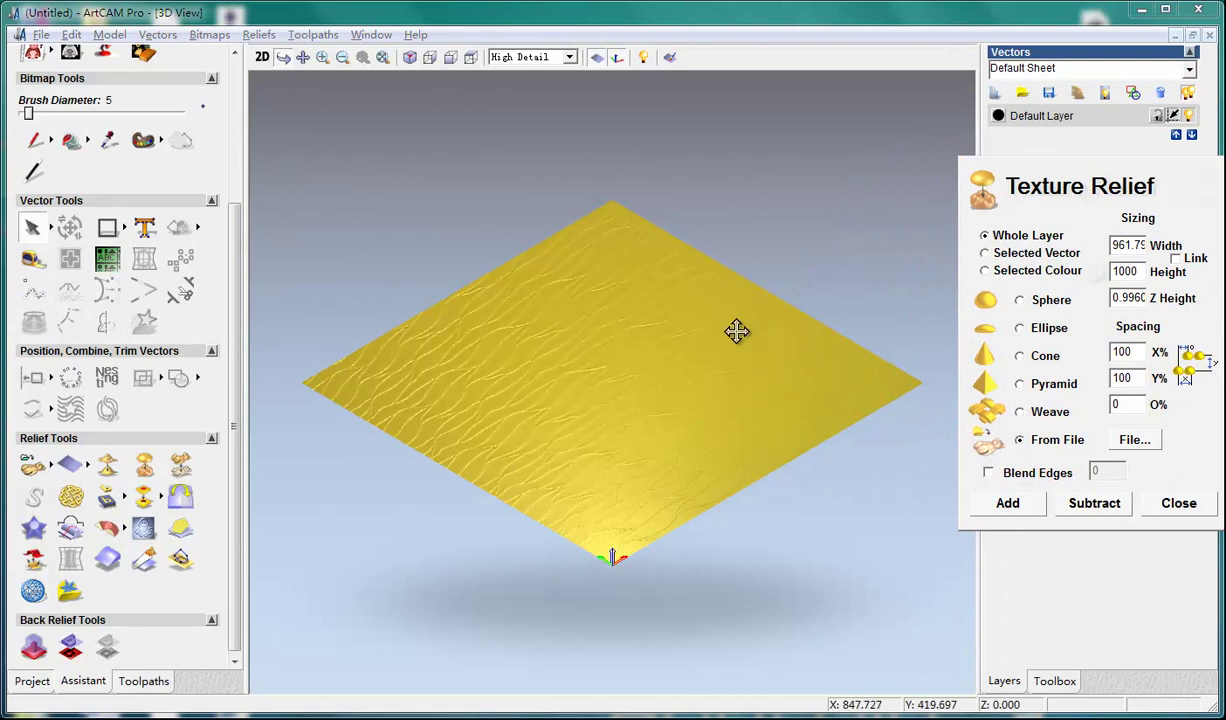
drag(597, 443, 600, 515)
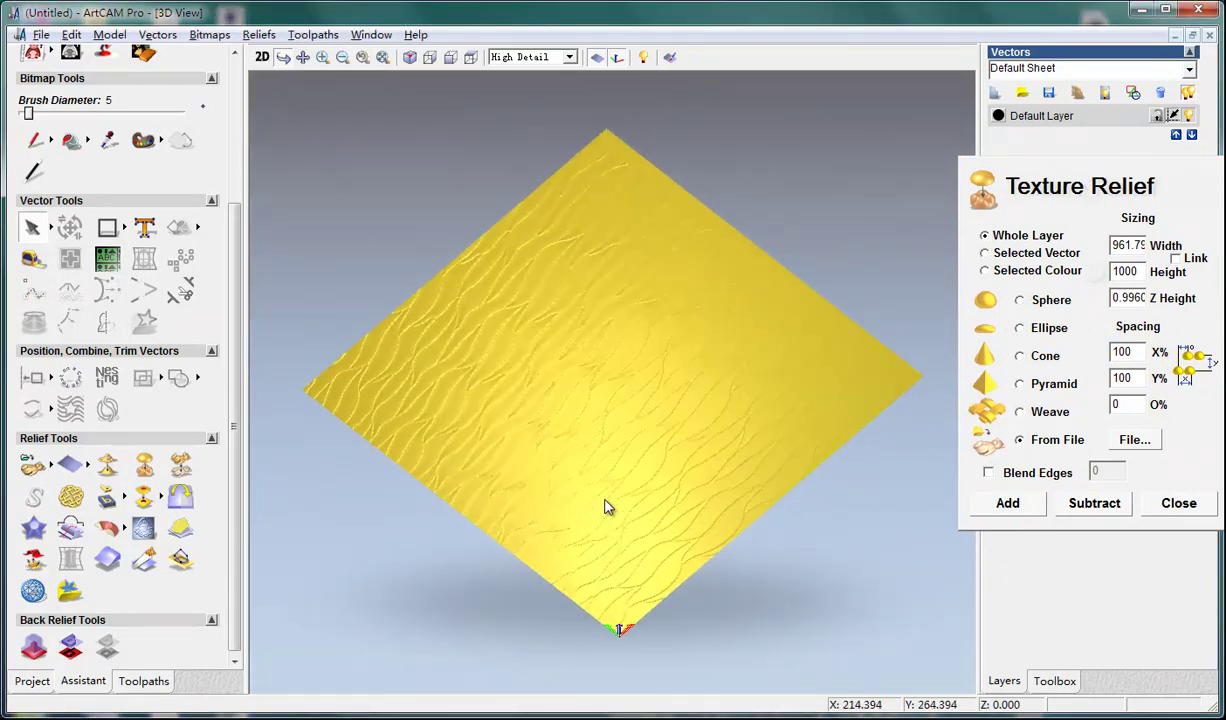
double_click(1128, 297)
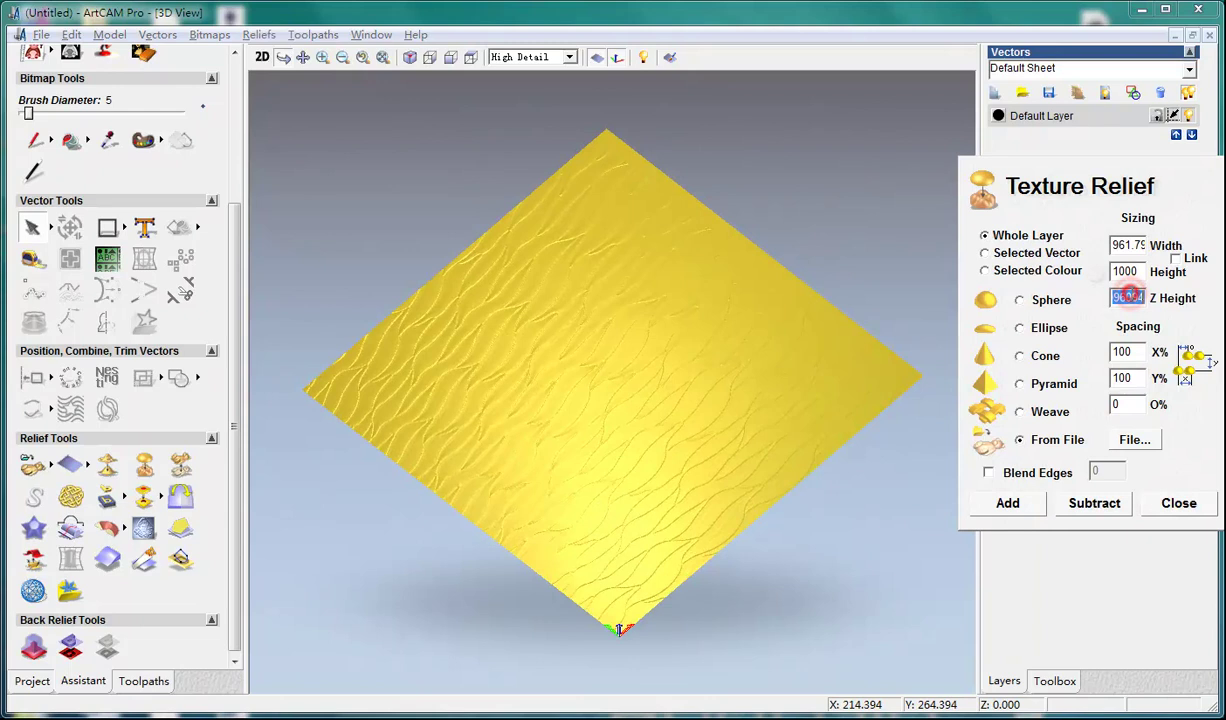
text(4)
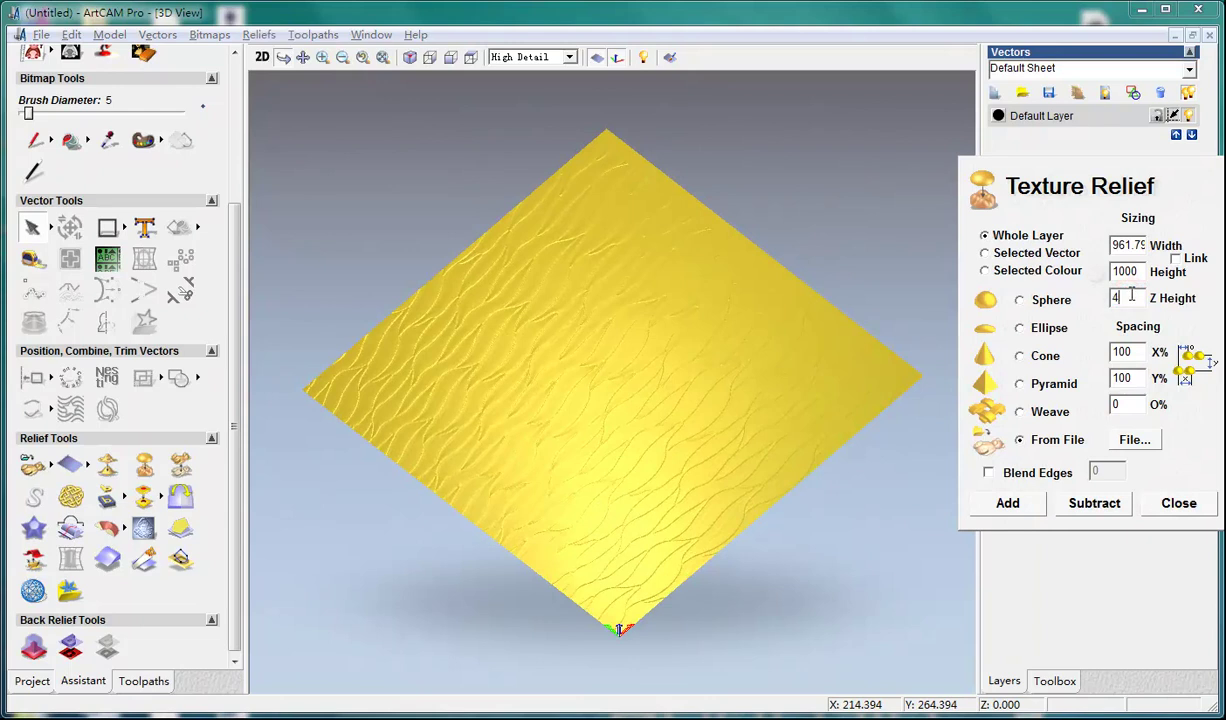
click(1010, 503)
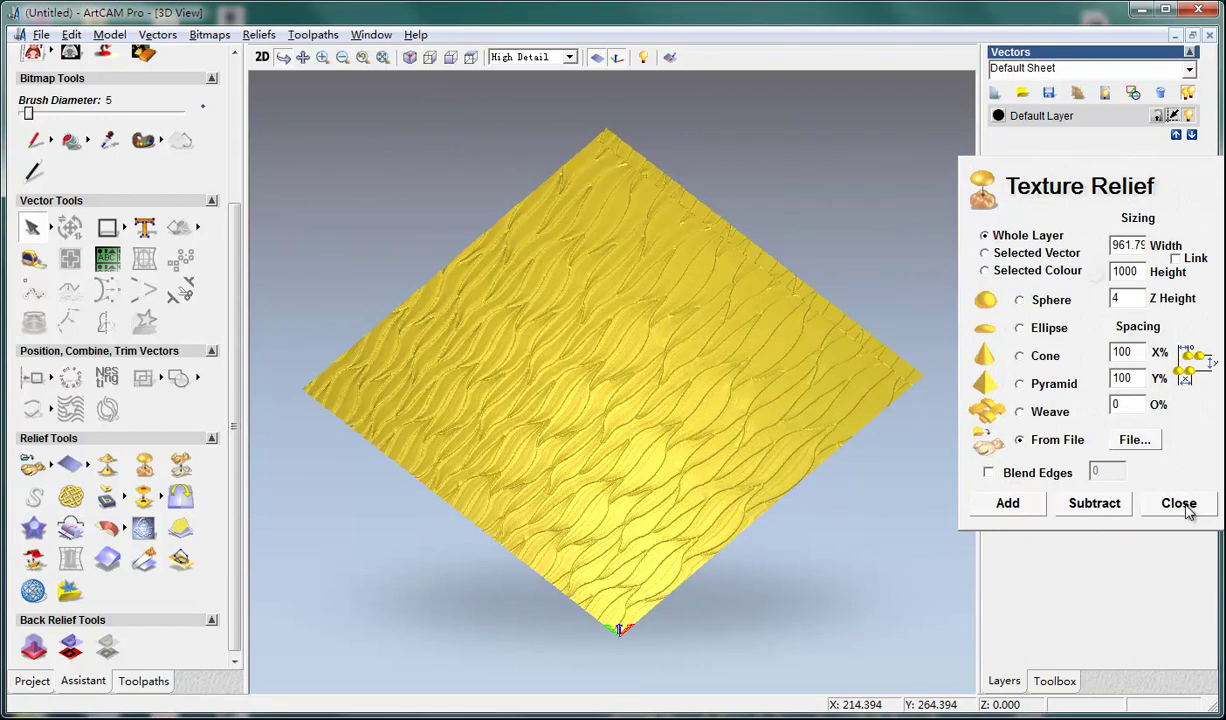
- Orbit, zoom and pan the 3D view to inspect the wave texture across the plate
drag(572, 506, 709, 454)
scroll(708, 457, up, 5)
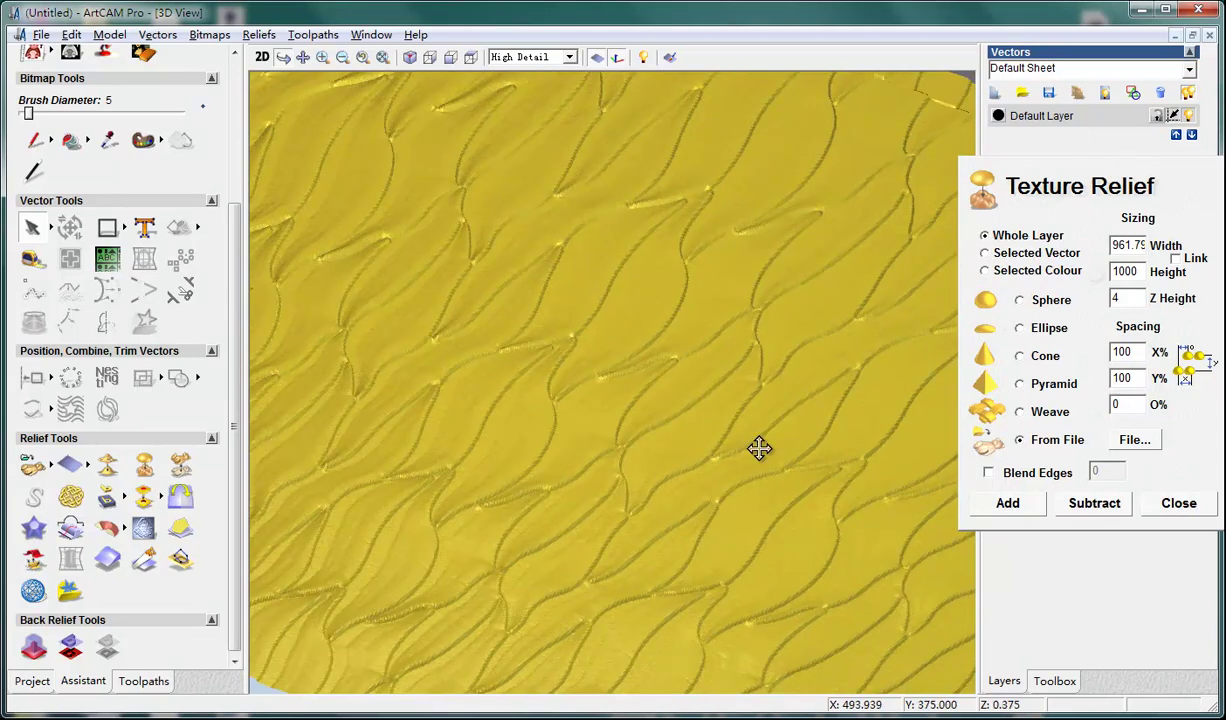
scroll(760, 448, down, 5)
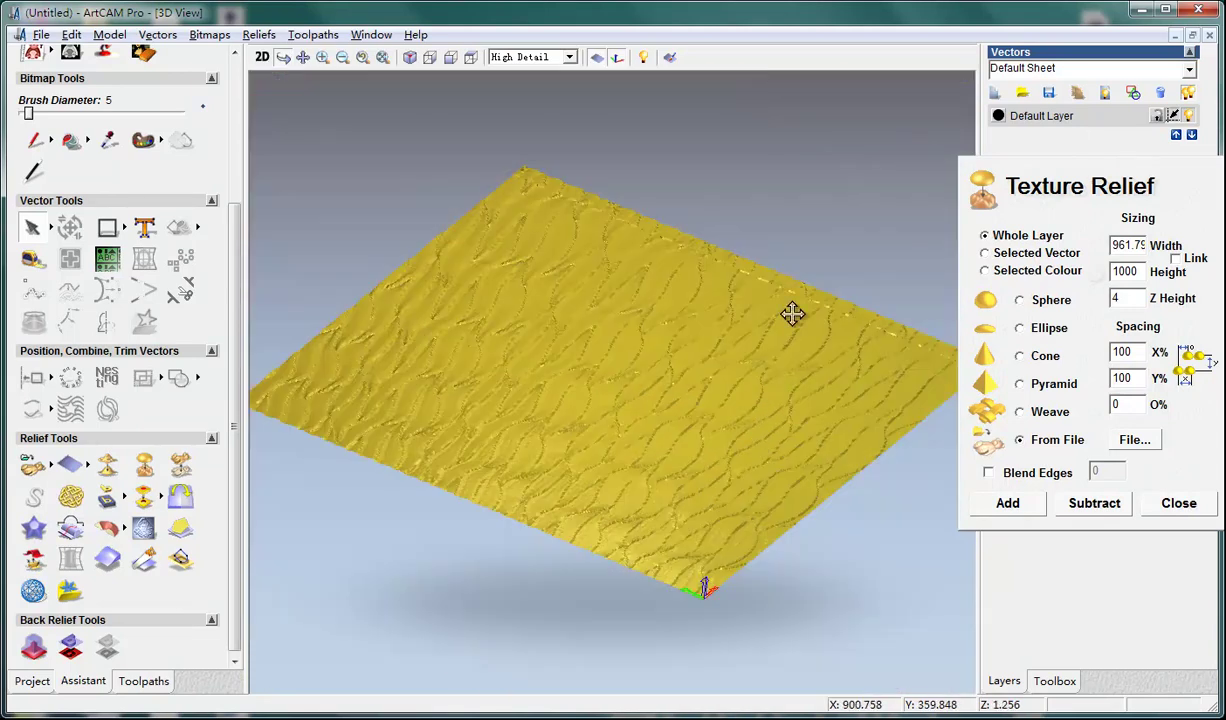
drag(857, 291, 627, 564)
drag(577, 376, 783, 373)
scroll(783, 373, up, 3)
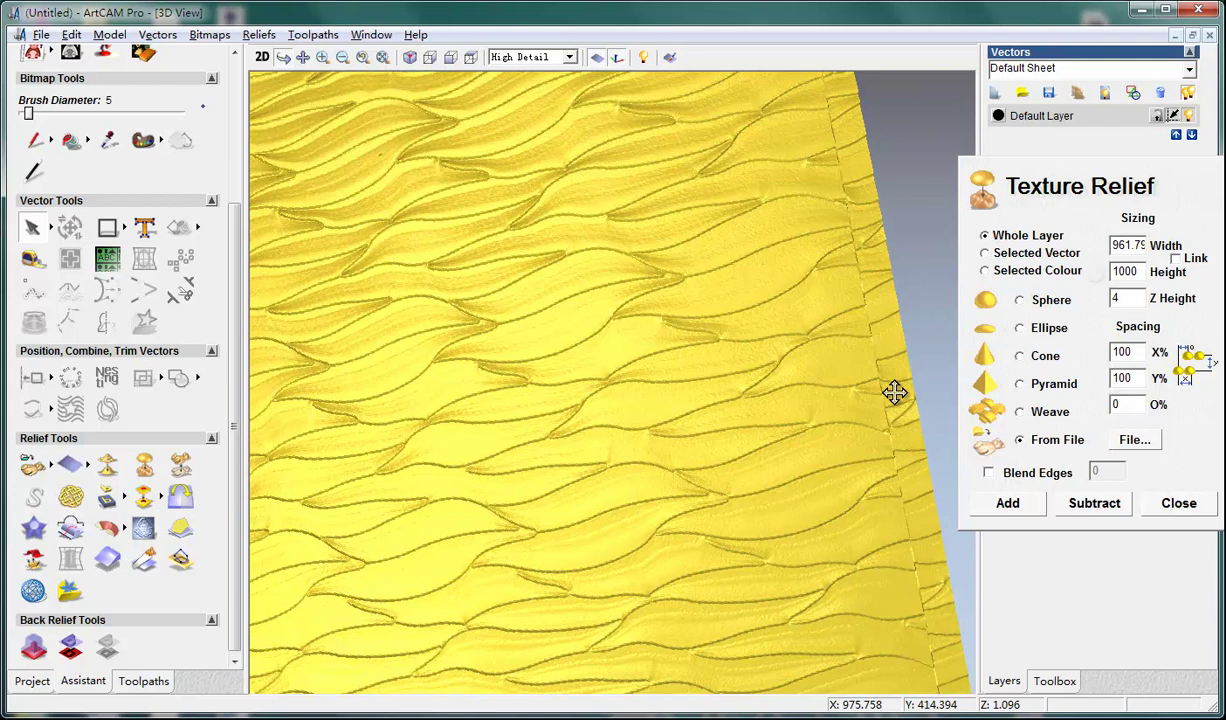
scroll(895, 392, down, 4)
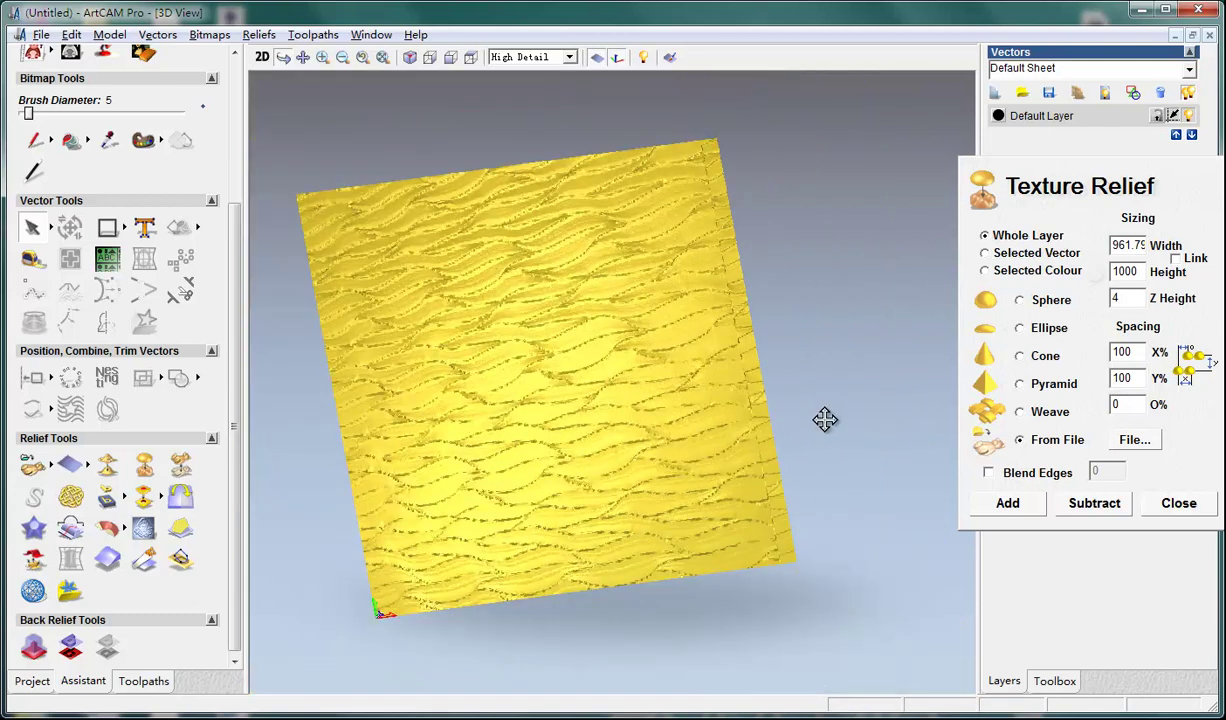
middle_drag(715, 515, 838, 461)
drag(487, 145, 876, 393)
drag(887, 323, 720, 400)
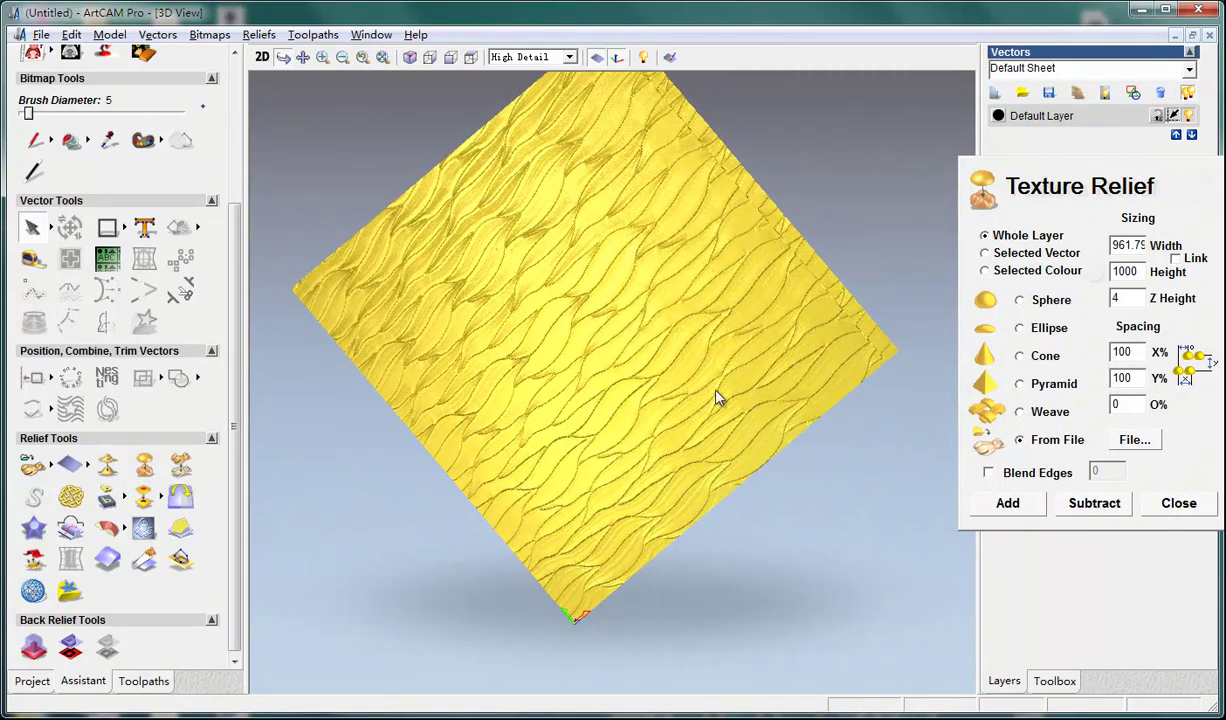
drag(613, 509, 654, 331)
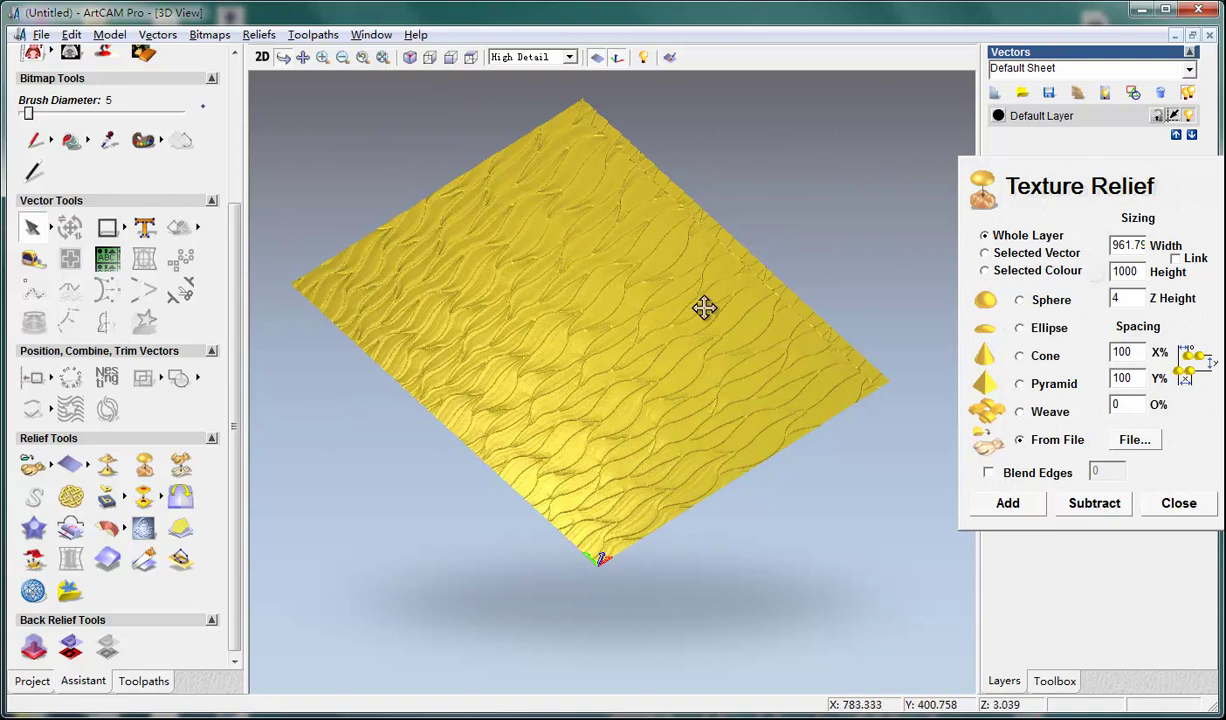
- Close Texture Relief, reset the relief to flat, and return to 2D view
click(1200, 507)
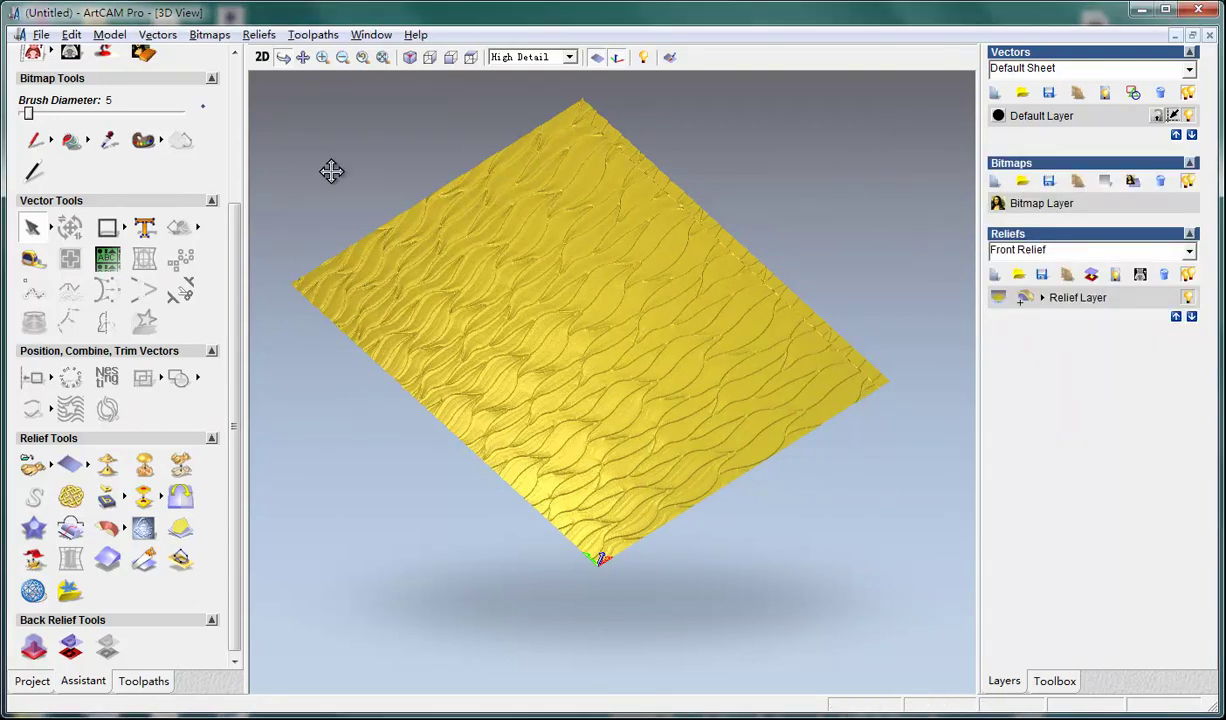
click(70, 462)
click(261, 58)
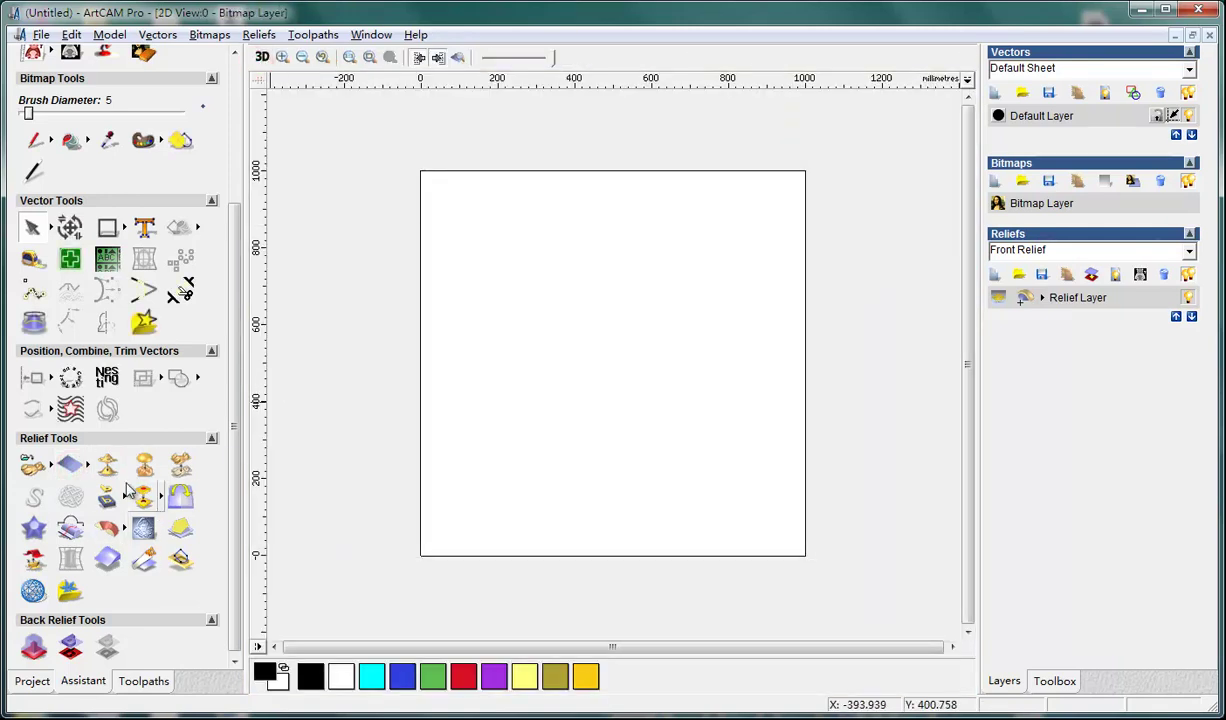
- Sketch a rectangle in the middle of the sheet and preview it
click(107, 228)
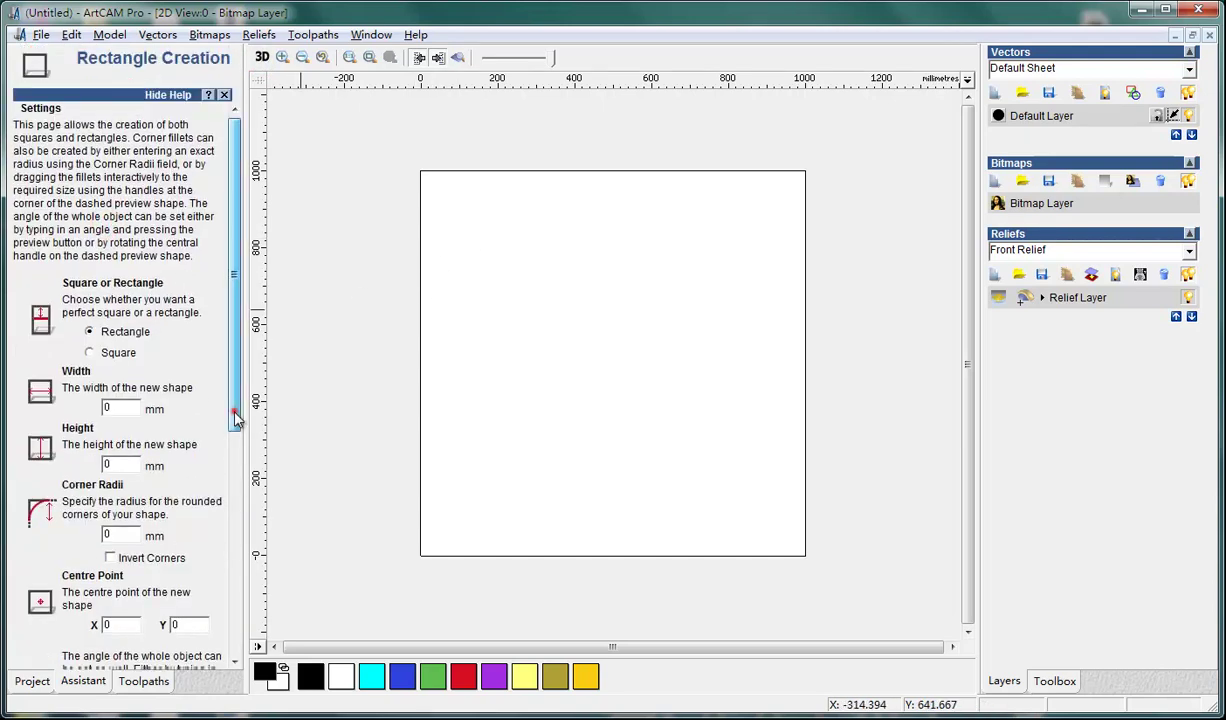
scroll(232, 412, down, 5)
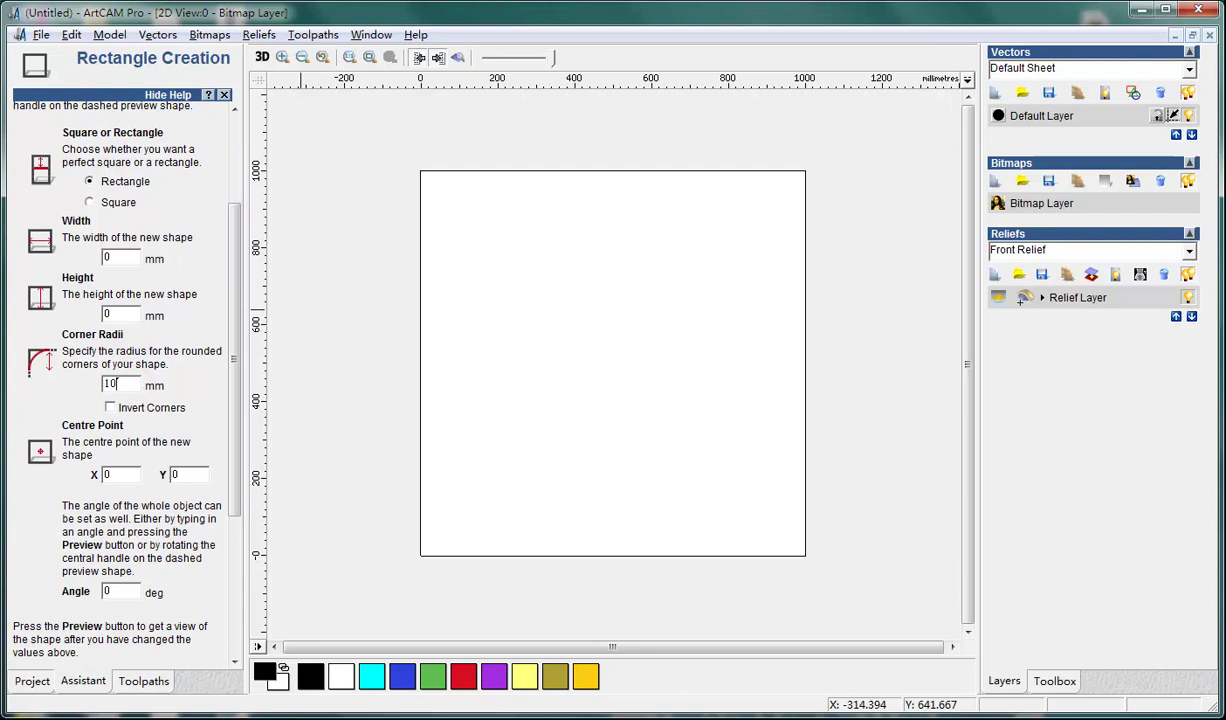
drag(493, 293, 744, 513)
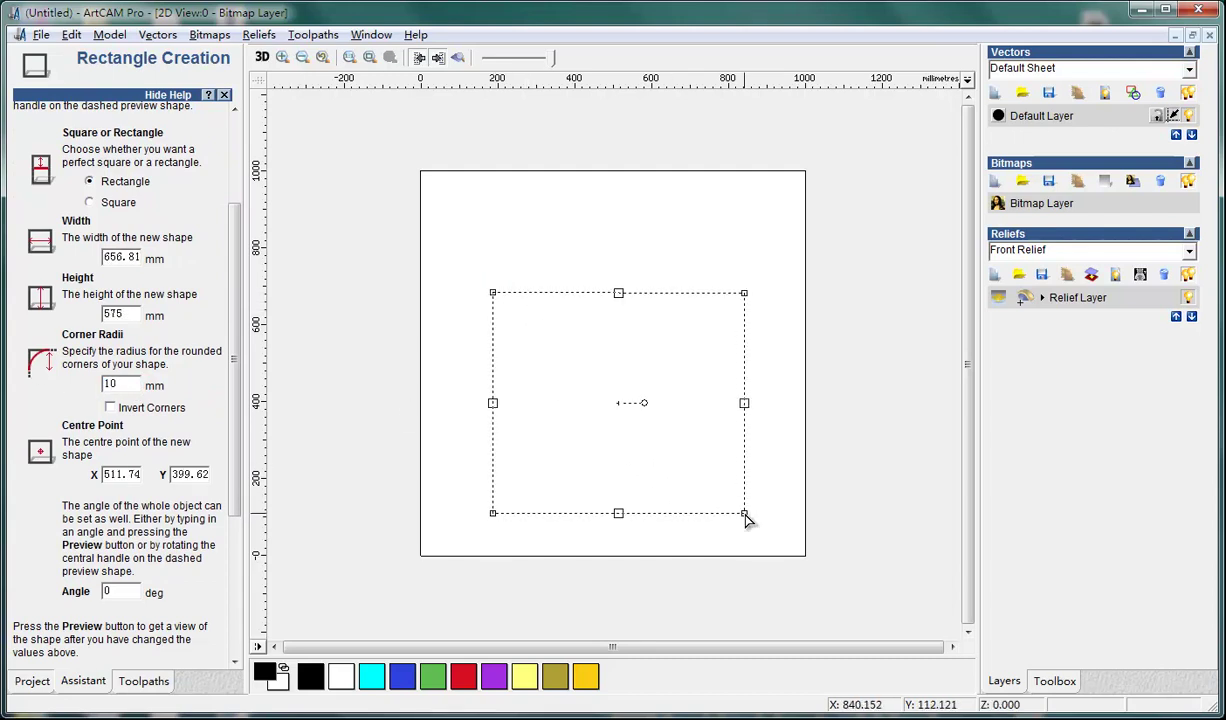
drag(238, 445, 236, 570)
click(118, 437)
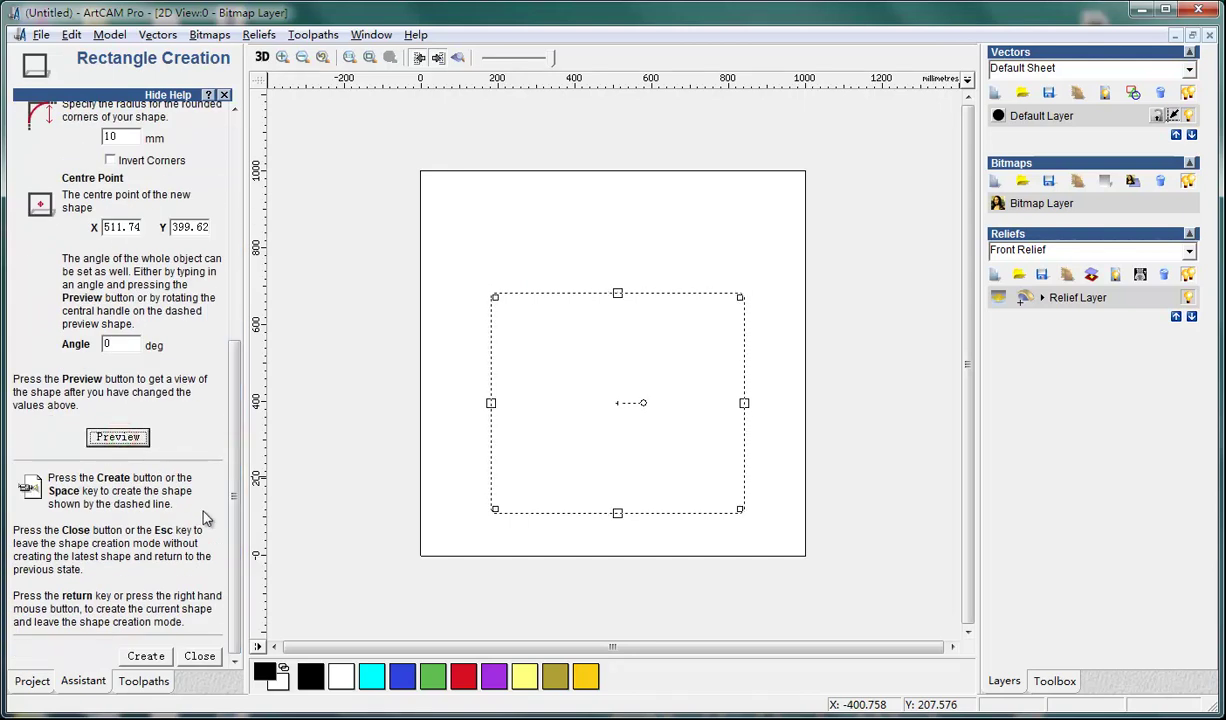
- Set 30 mm corner radii and create the 656.81 × 575 mm rounded rectangle
double_click(128, 137)
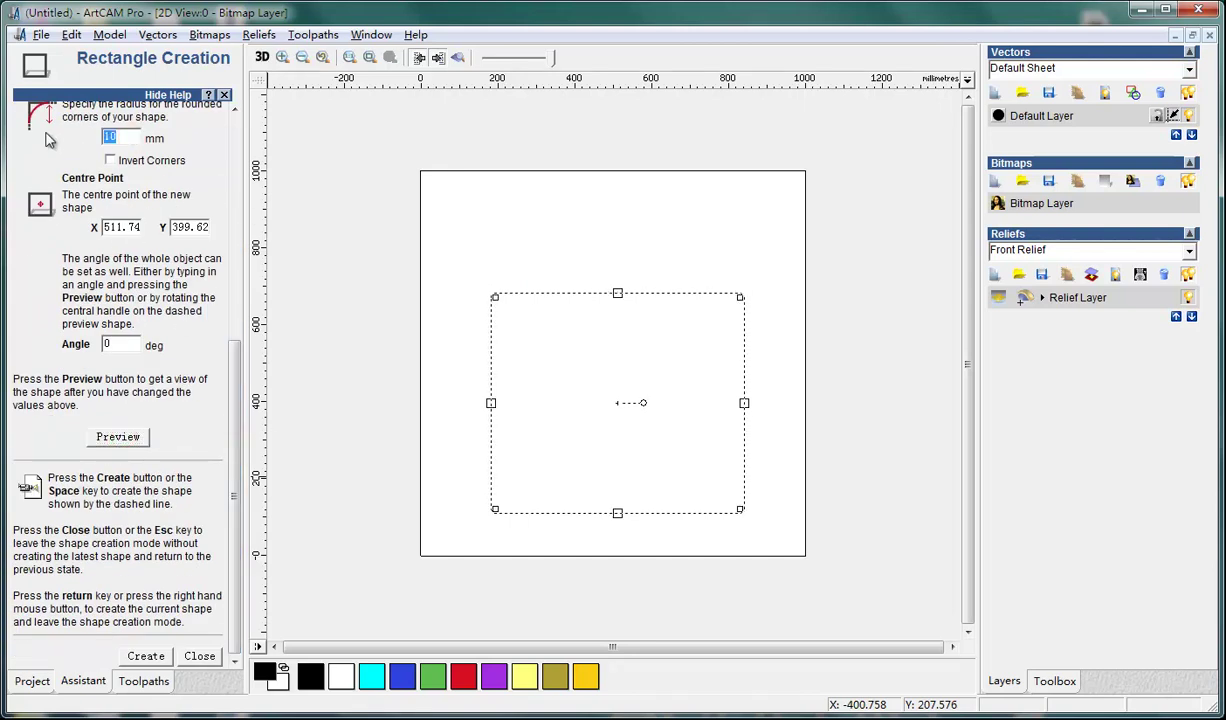
click(118, 437)
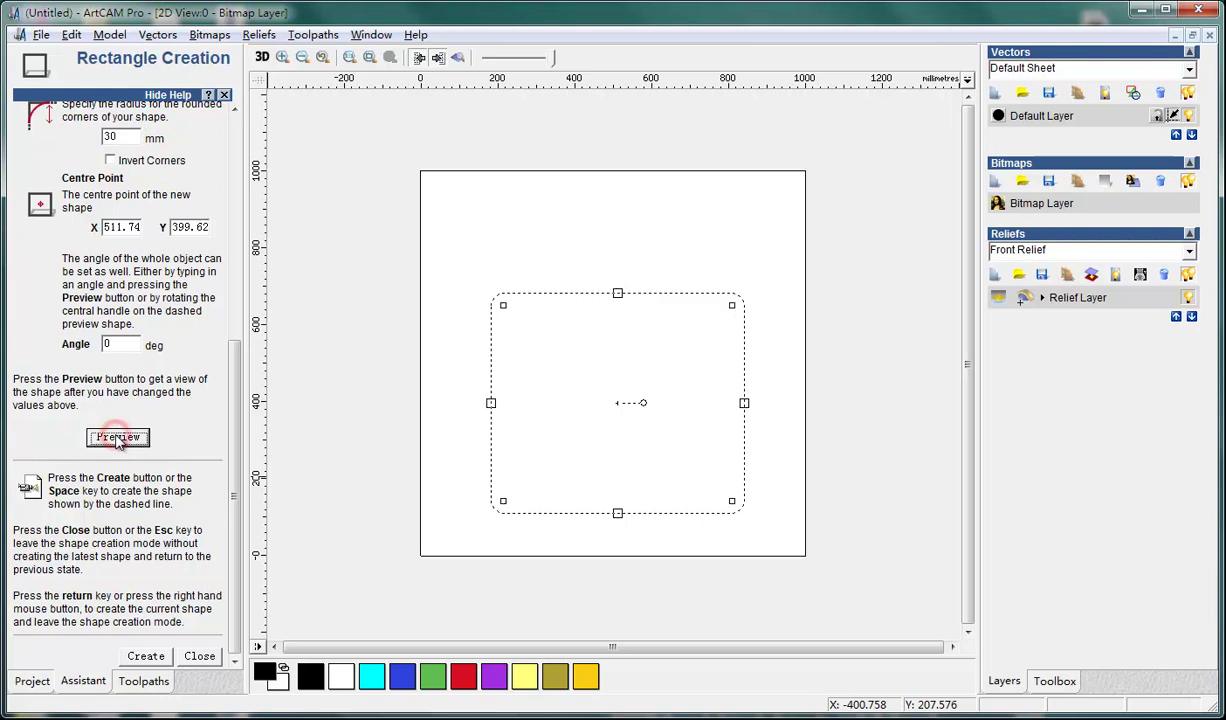
drag(236, 406, 238, 350)
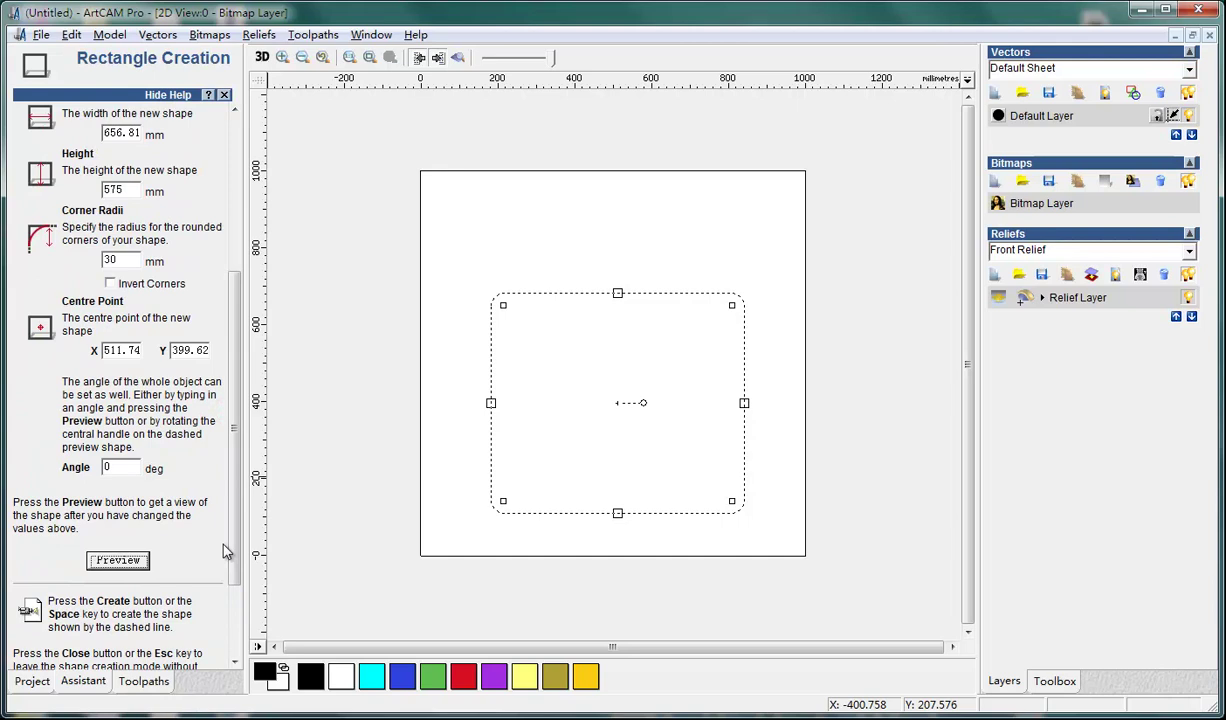
drag(233, 548, 236, 625)
click(145, 656)
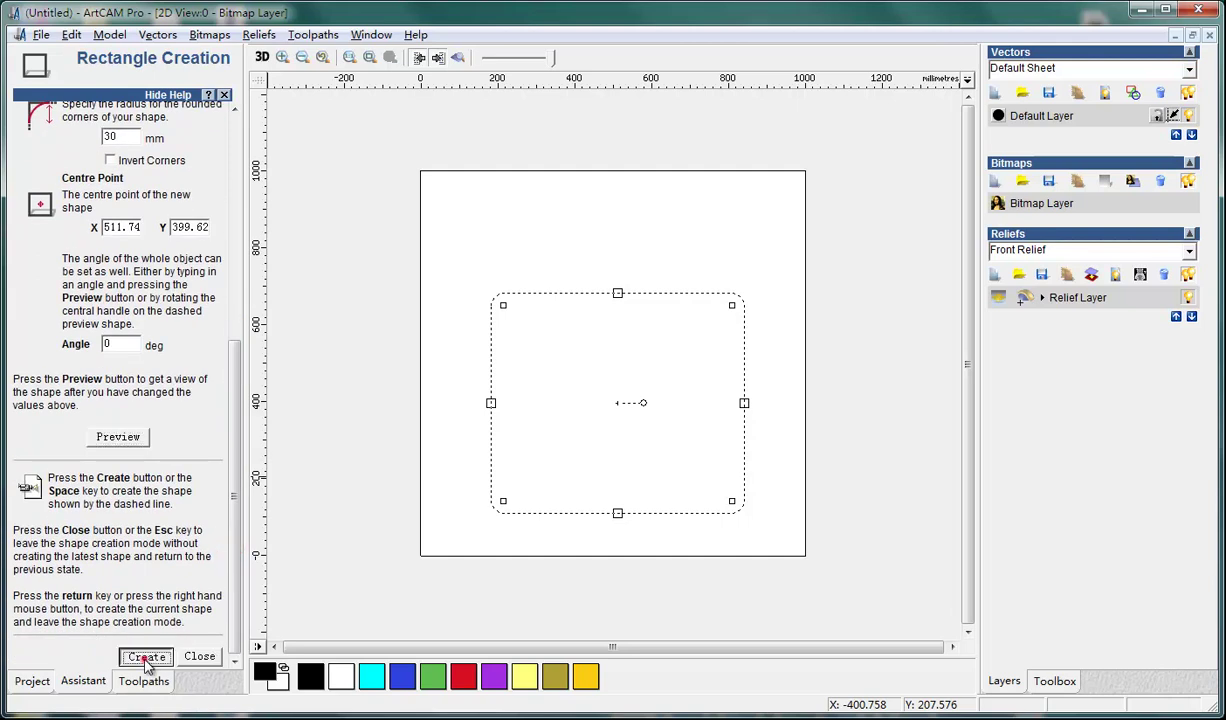
click(198, 658)
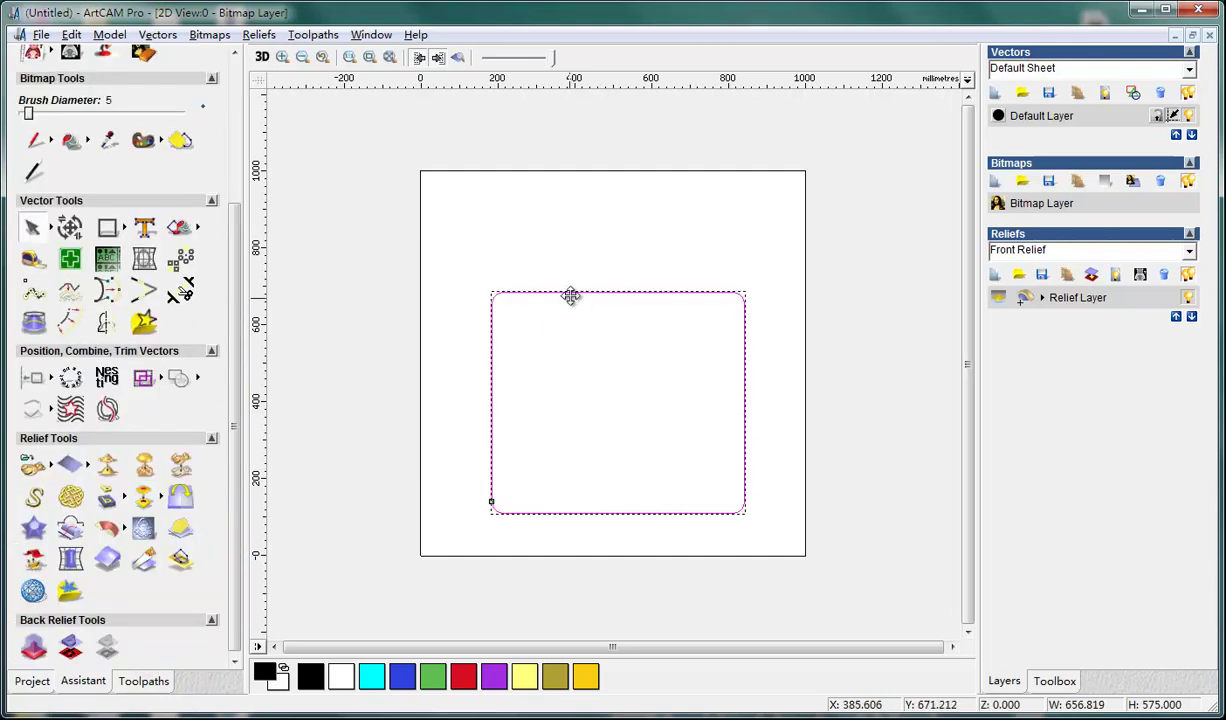
- Move the rounded rectangle to the lower-left and load Delf_2.jpg in Texture Relief
drag(572, 293, 510, 327)
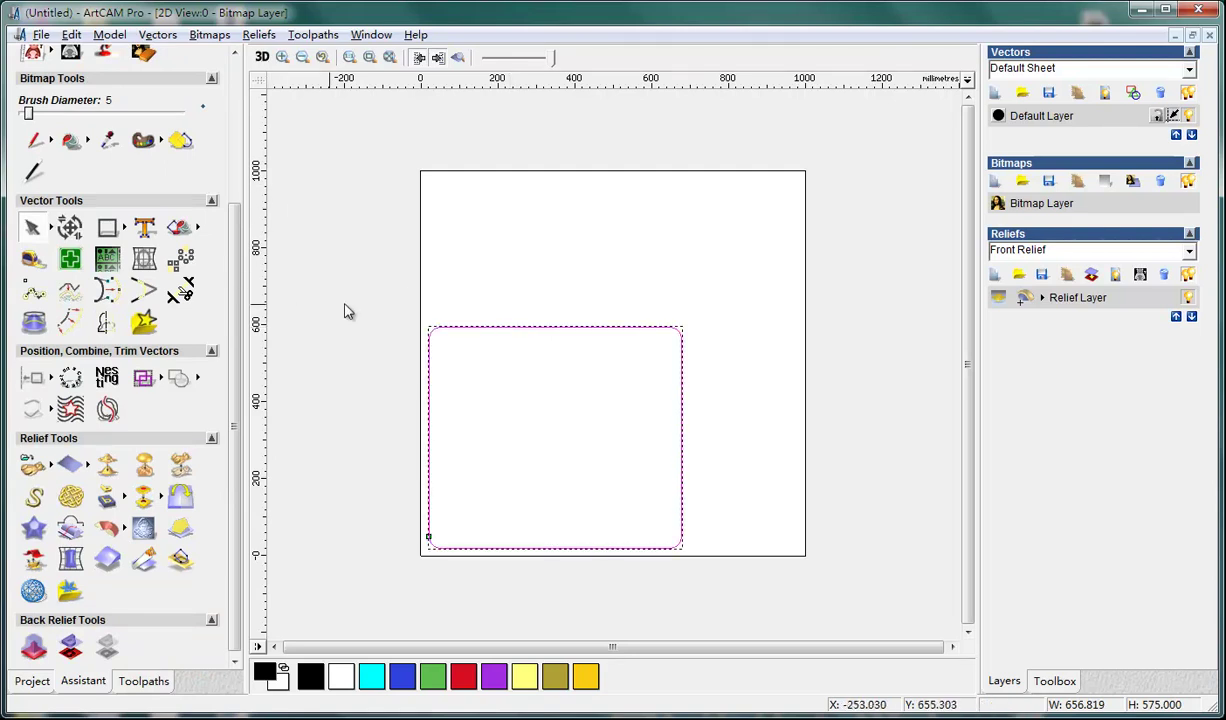
click(145, 470)
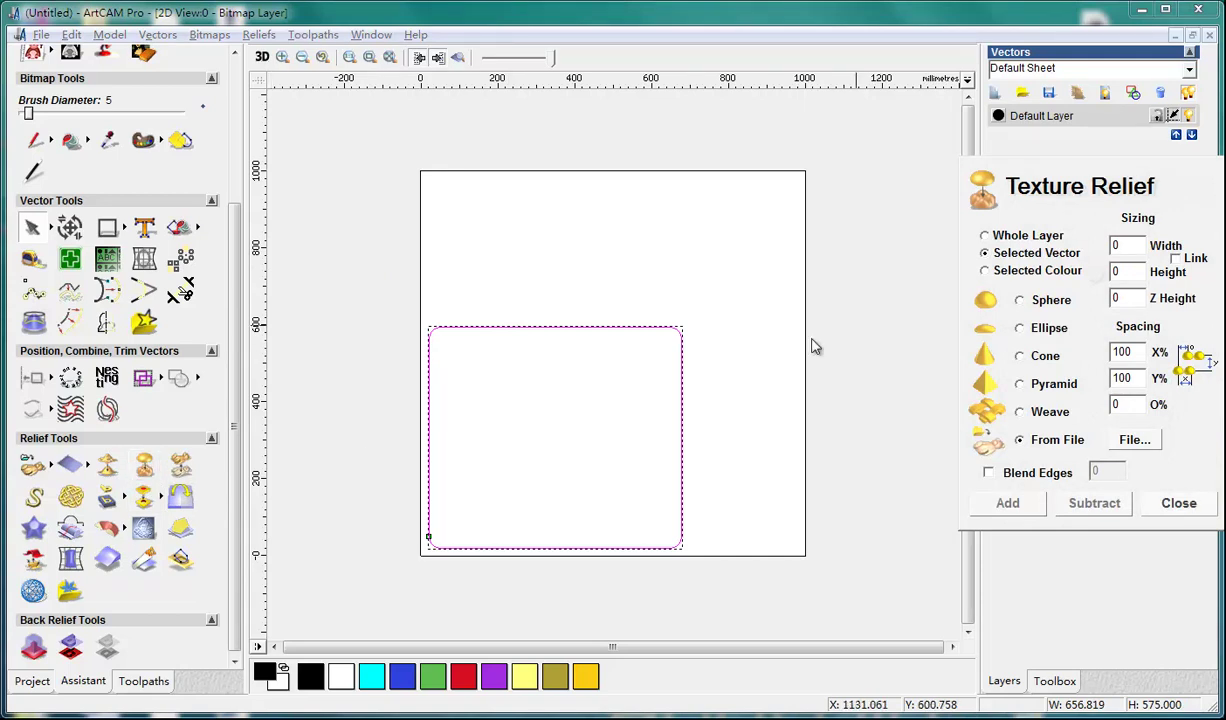
drag(1132, 178, 890, 226)
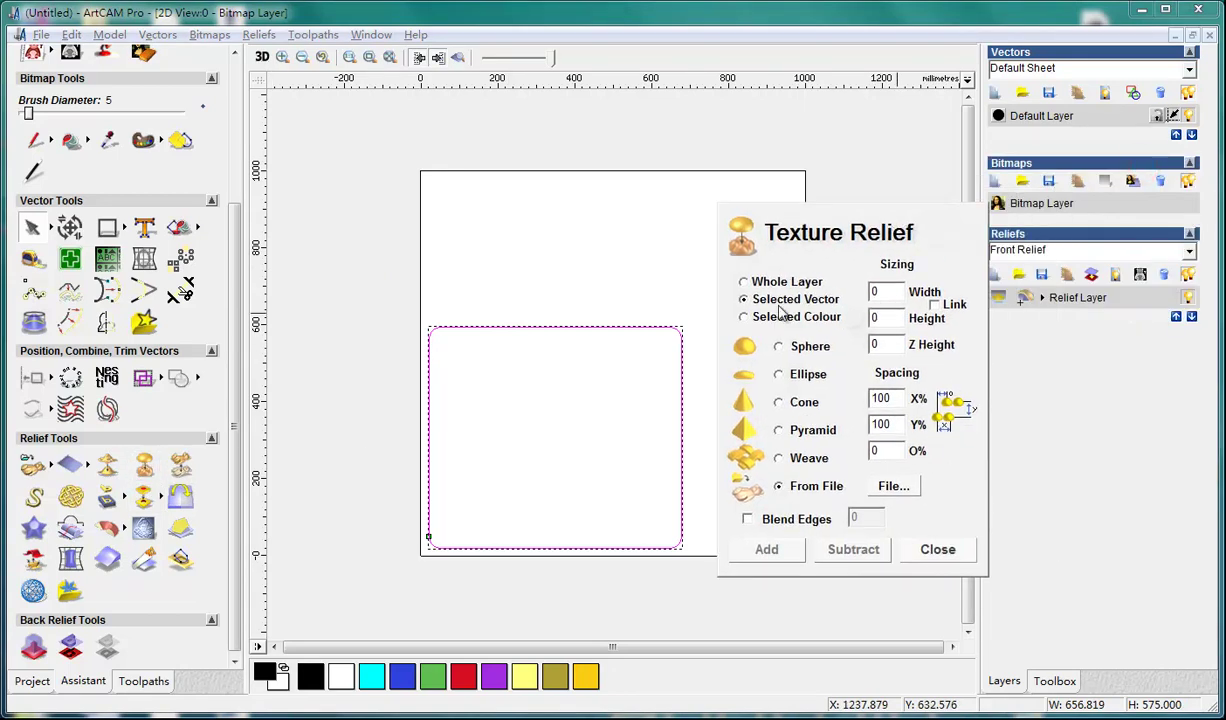
click(884, 485)
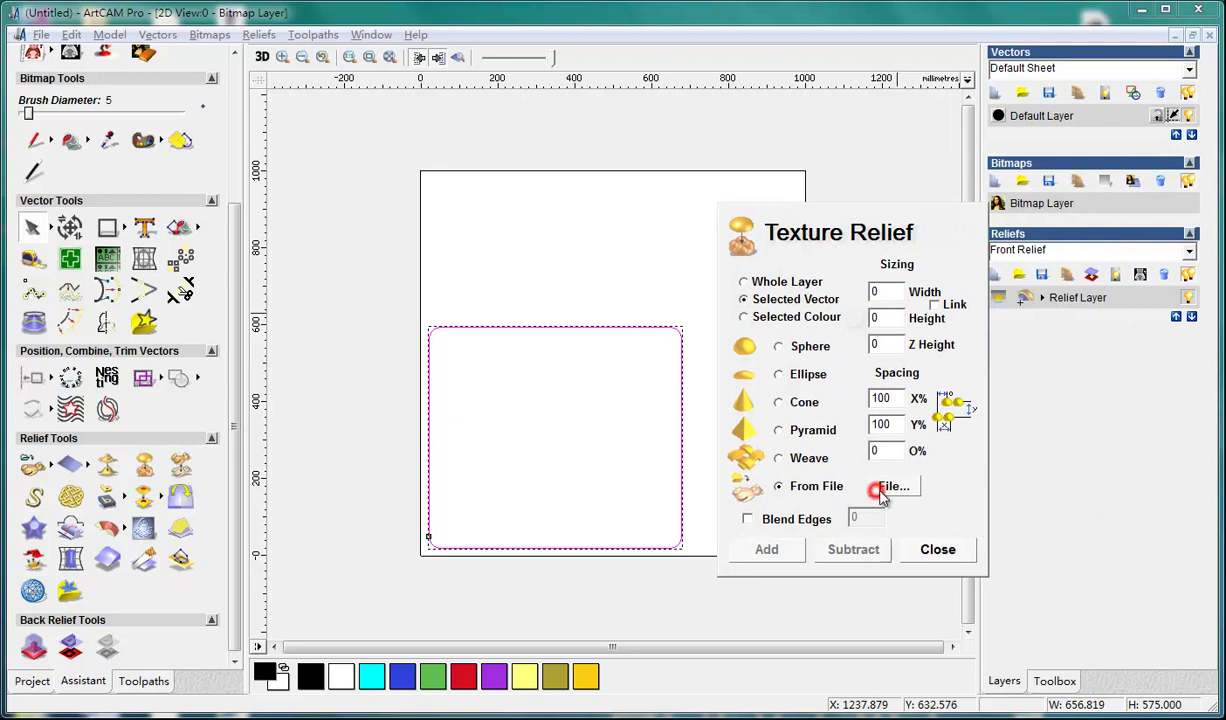
click(762, 214)
click(1050, 447)
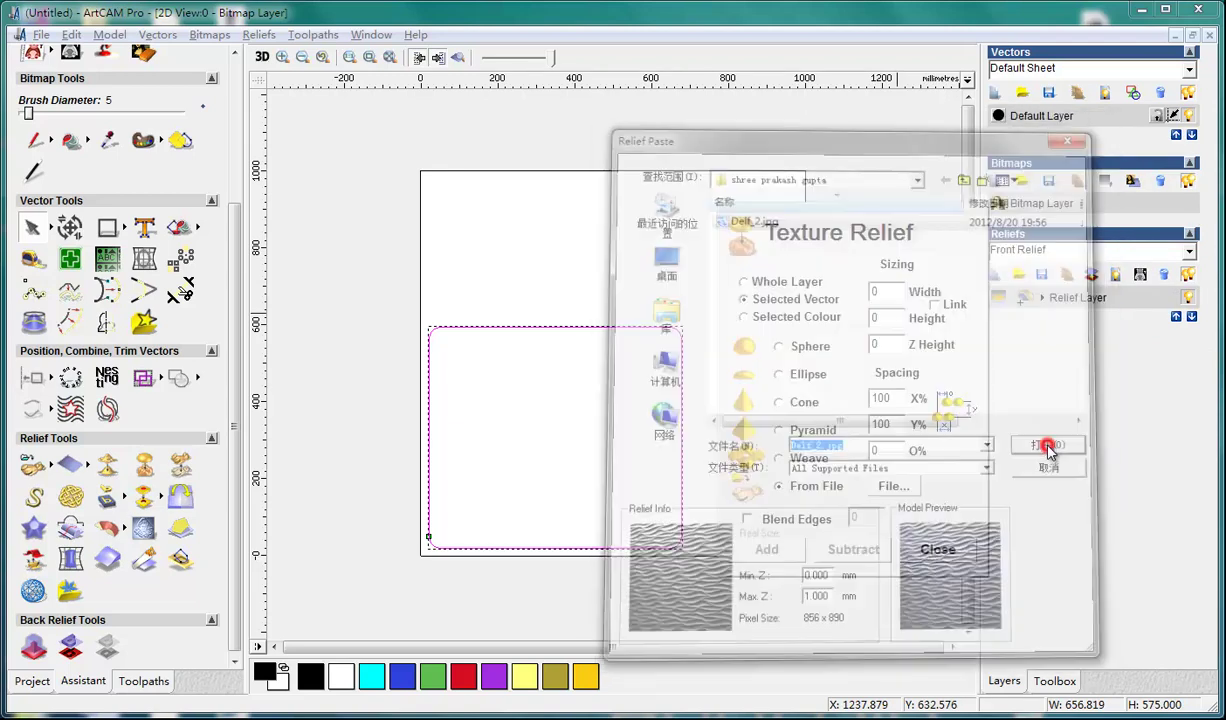
- Add the texture inside the rectangle at Z height 4, viewed in 3D
click(263, 59)
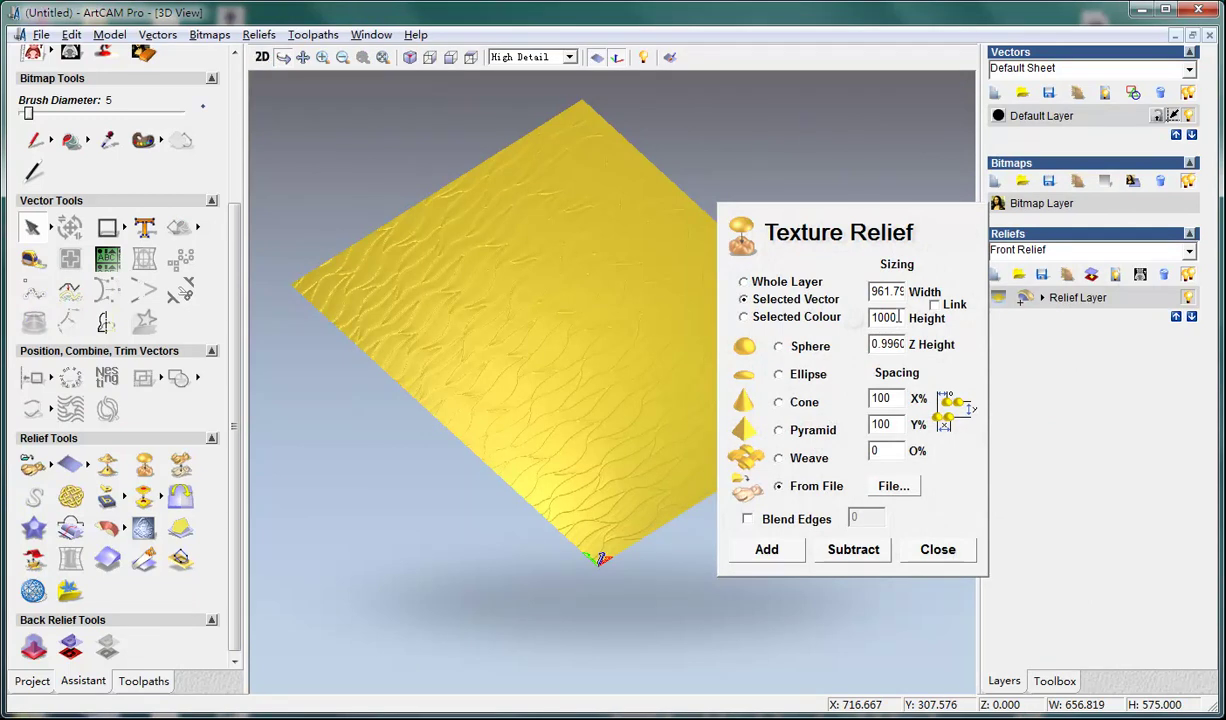
double_click(890, 343)
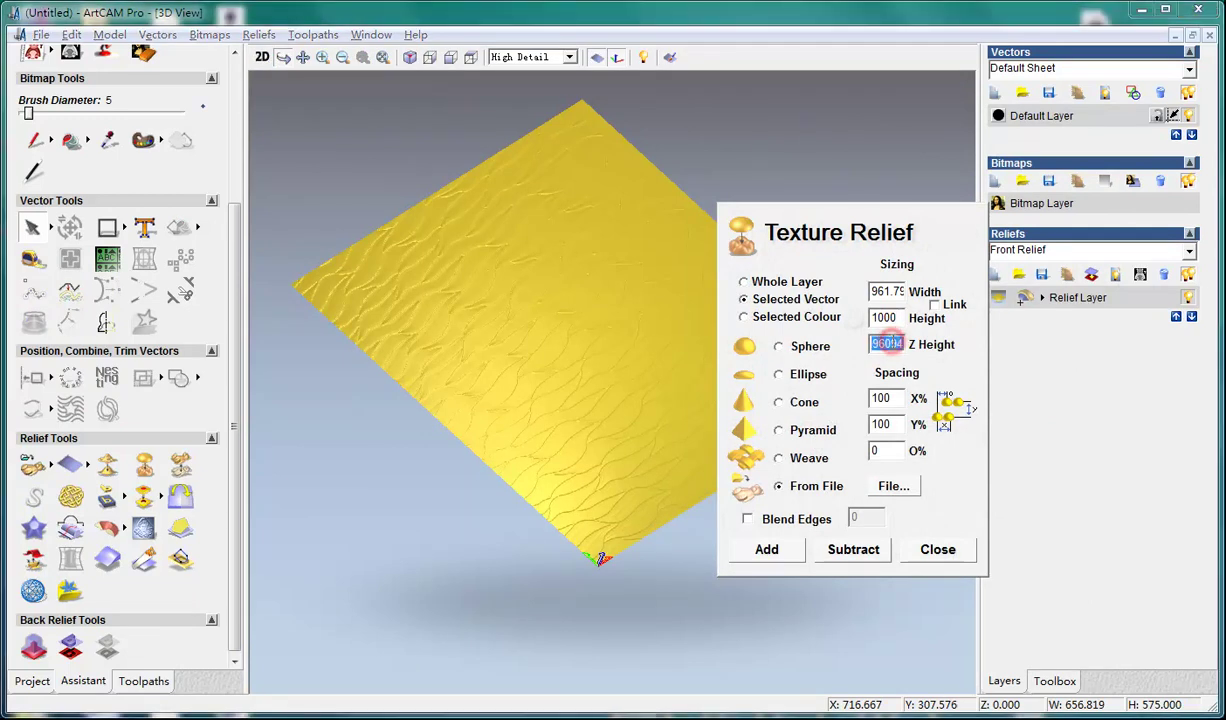
text(4)
click(790, 549)
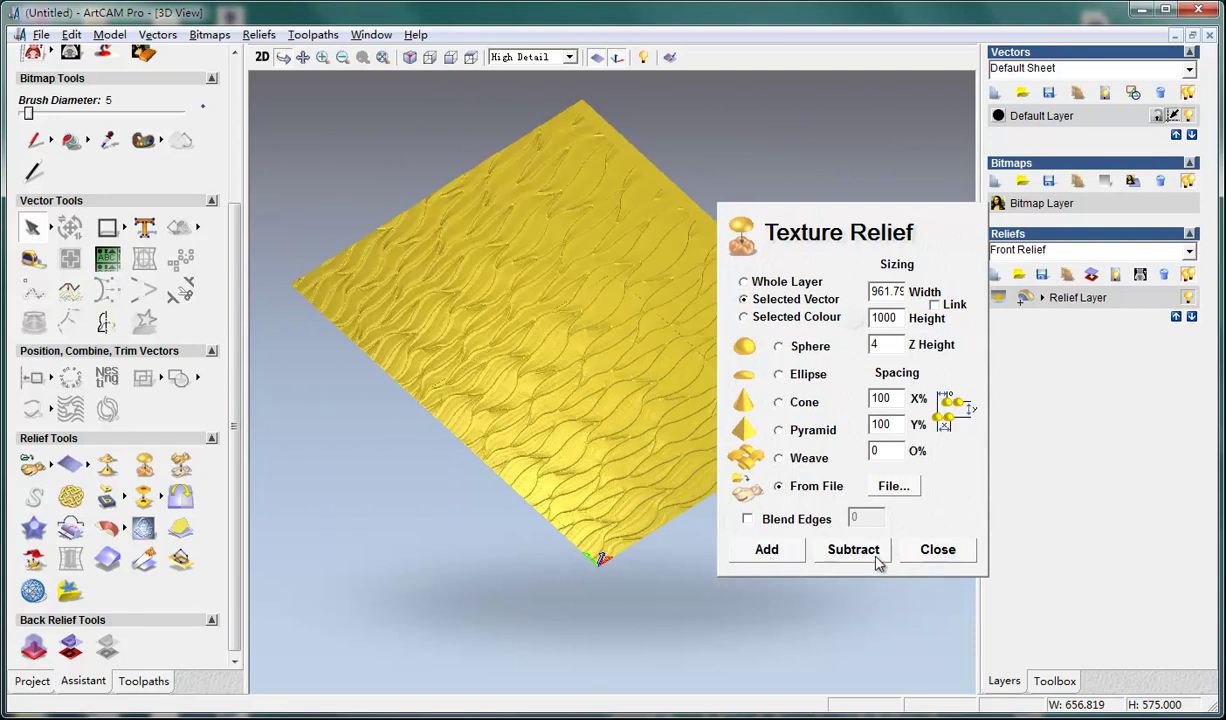
click(938, 549)
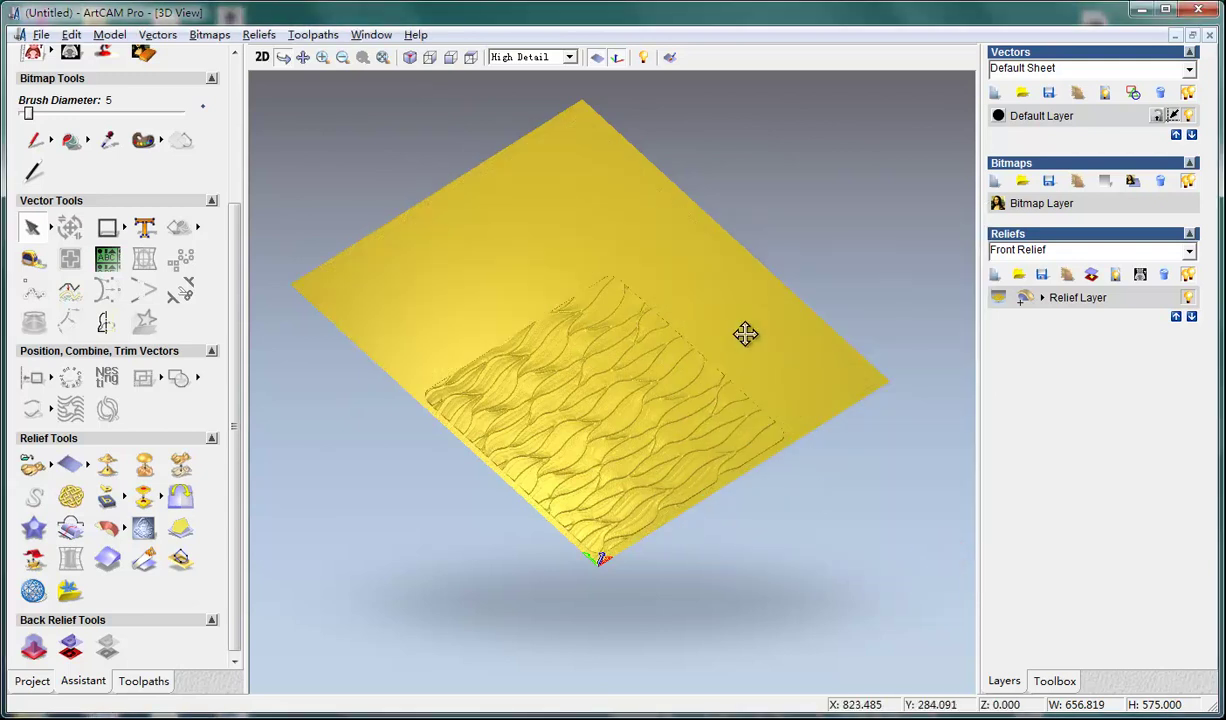
drag(604, 545, 672, 523)
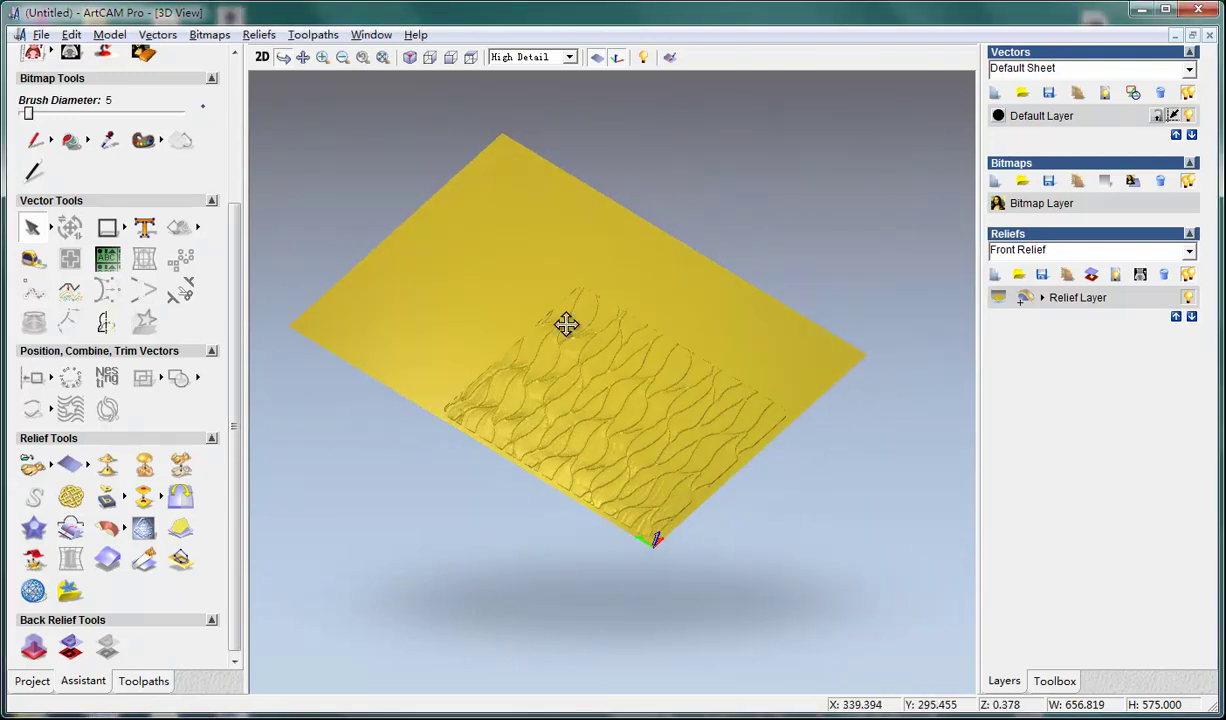
click(322, 57)
drag(379, 238, 838, 583)
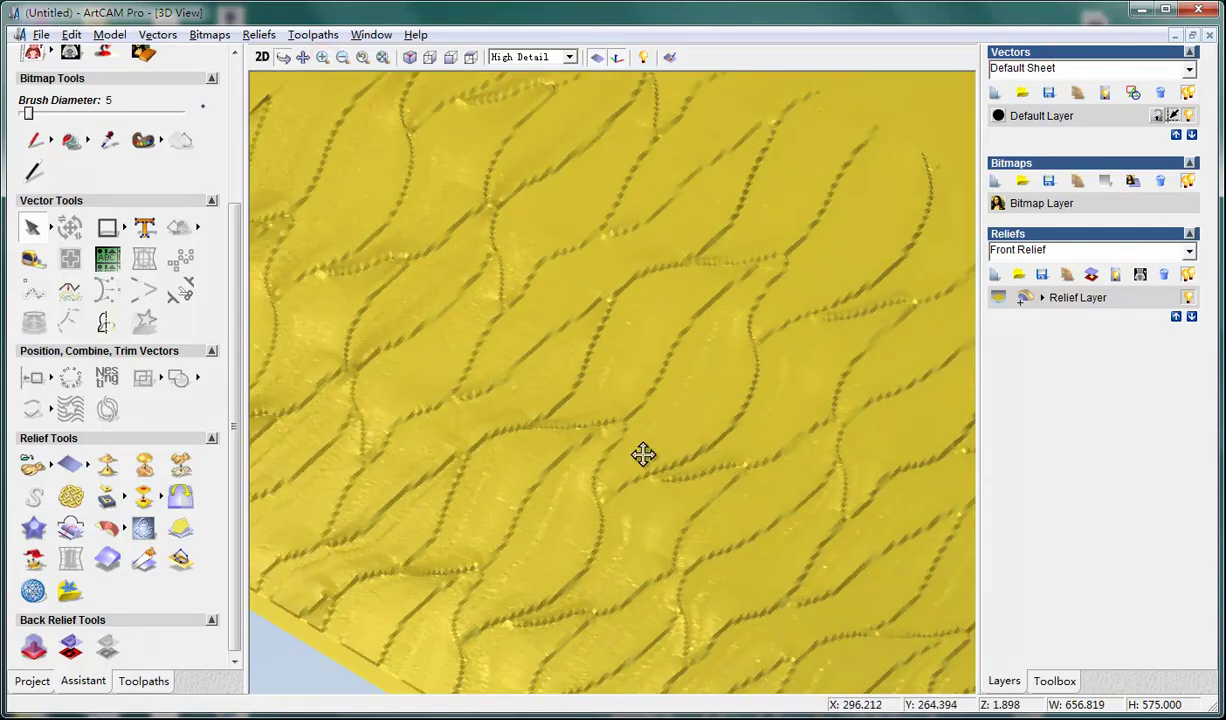
drag(638, 547, 717, 452)
drag(797, 418, 642, 561)
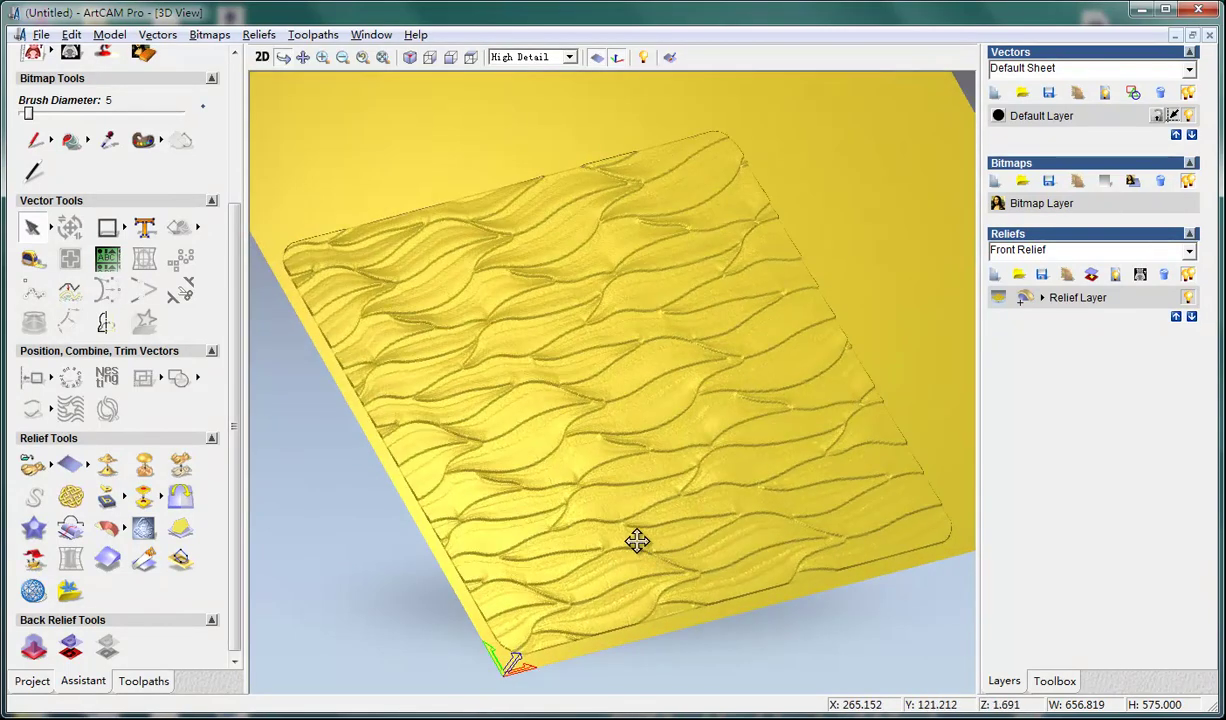
- Scale the relief height inside the selected rectangle from 4 to 8 mm
click(182, 468)
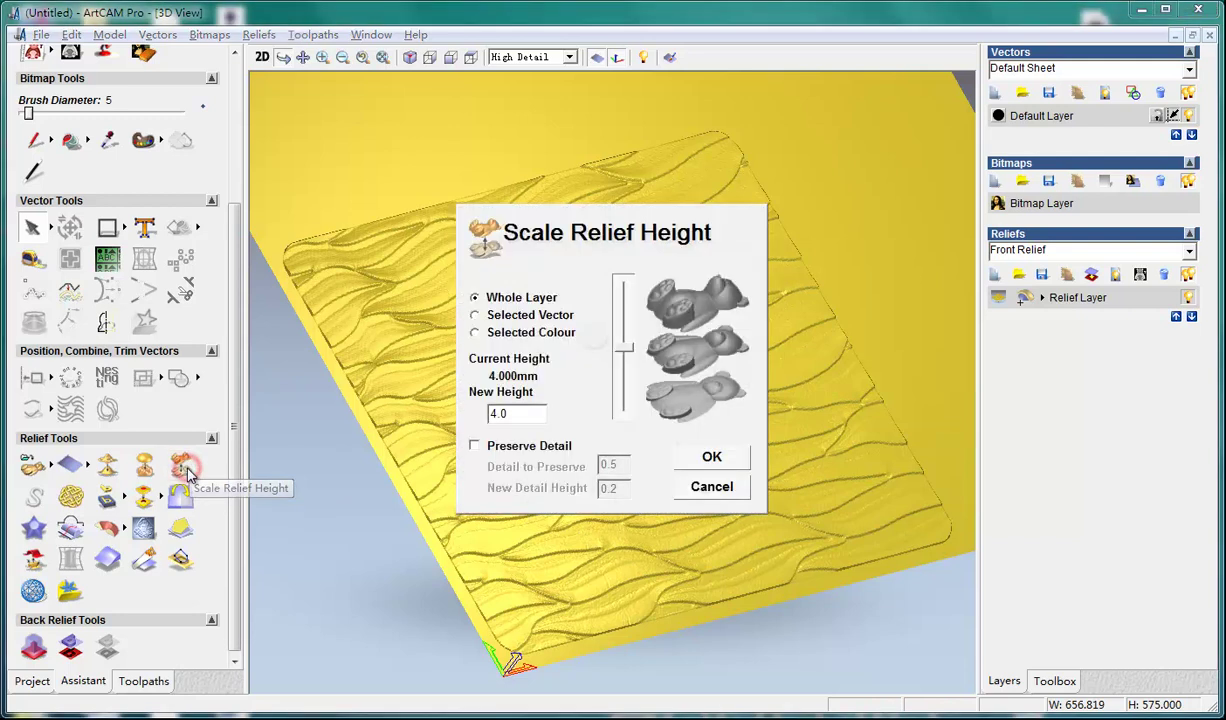
click(475, 315)
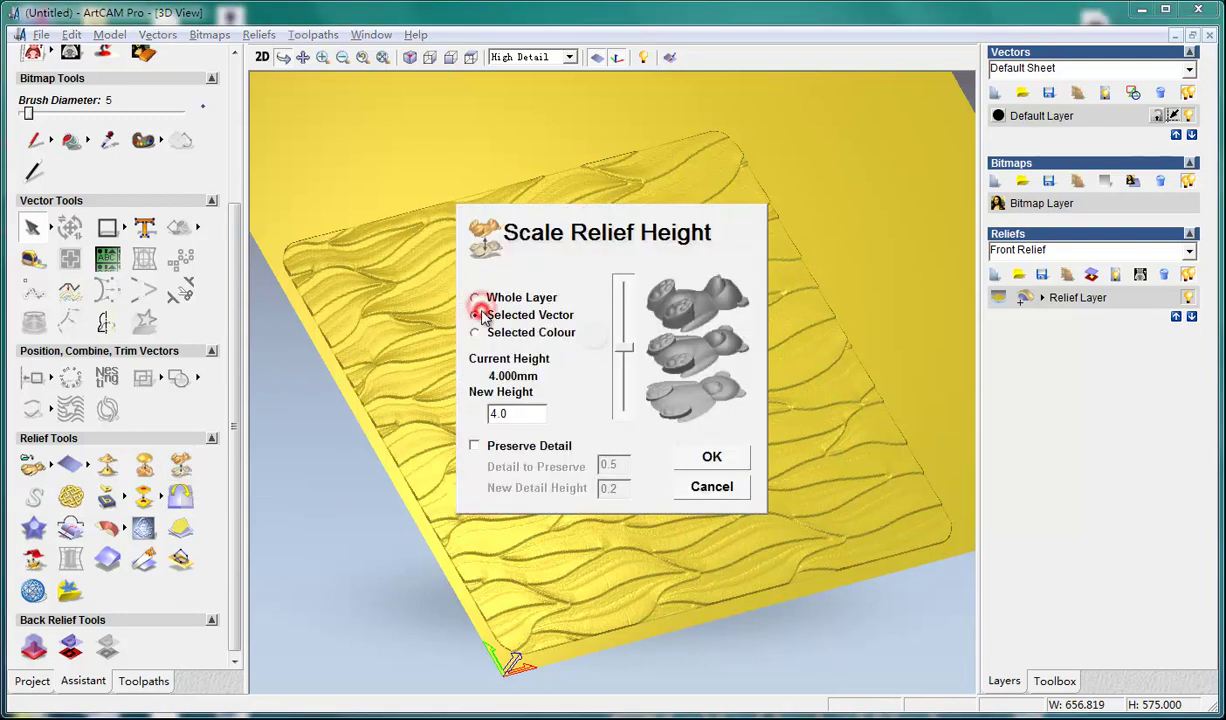
drag(529, 413, 476, 417)
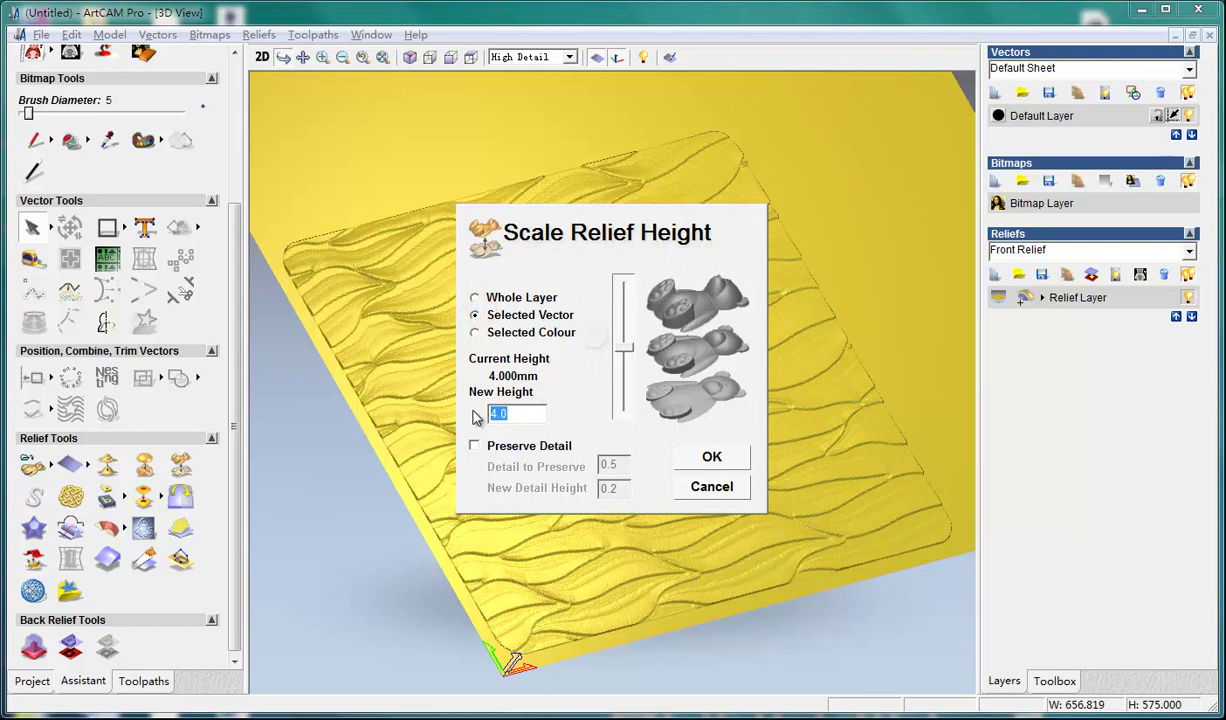
click(712, 458)
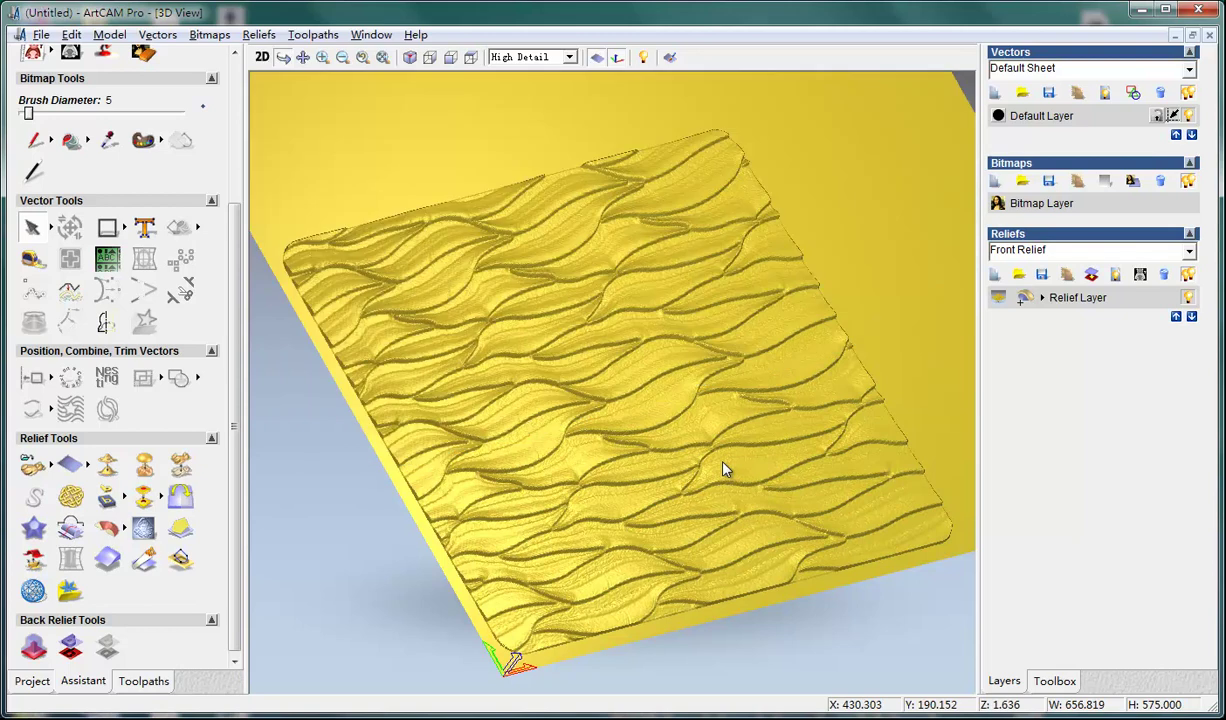
scroll(629, 445, up, 5)
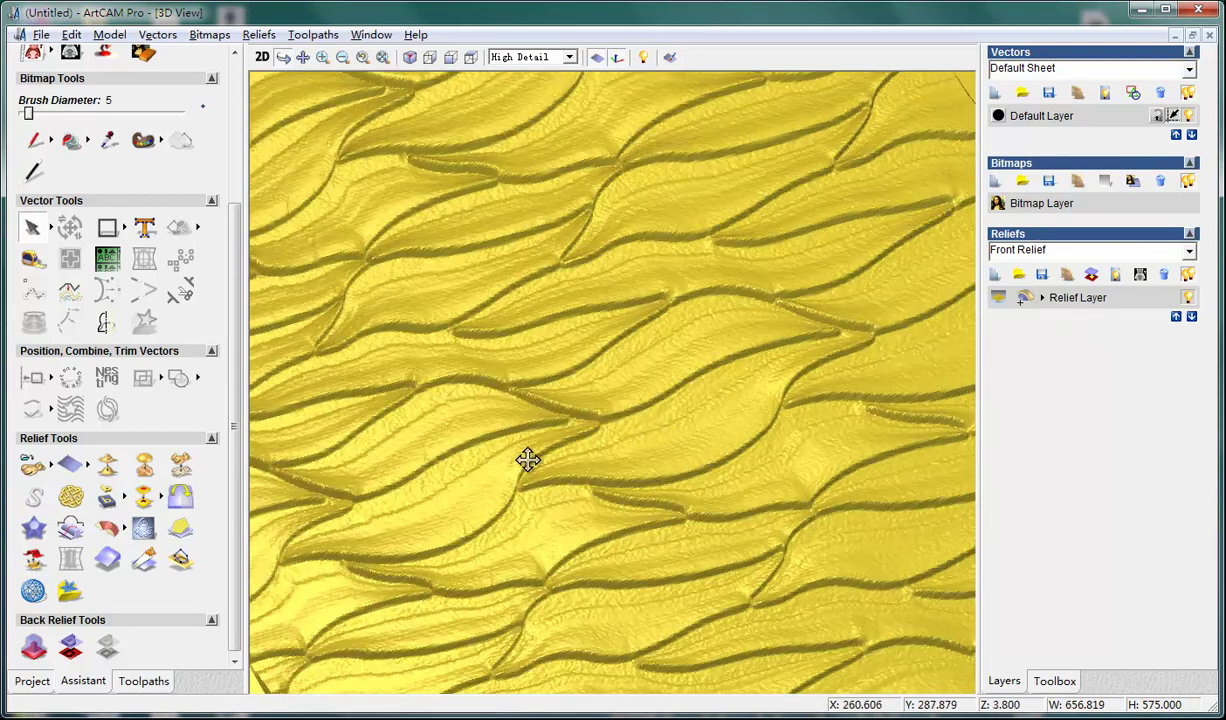
scroll(691, 459, down, 5)
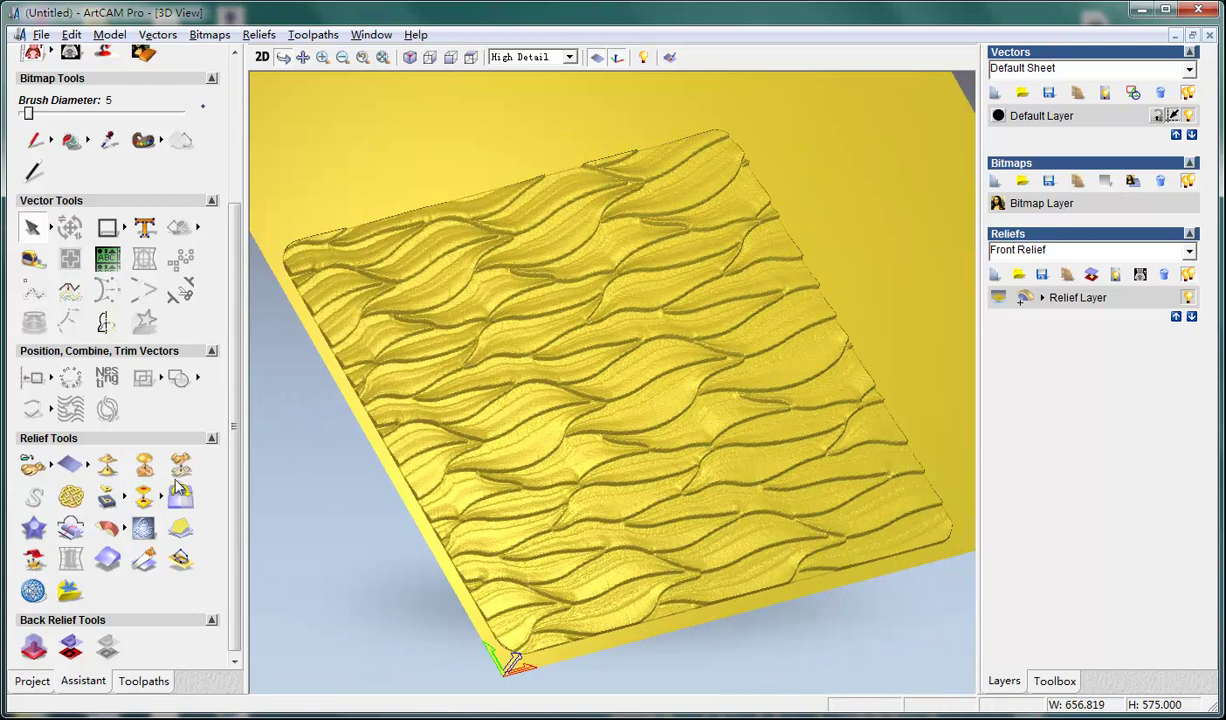
- Run one-pass Smooth Relief inside the rectangle three times, reaching 7.996 maximum height
click(108, 468)
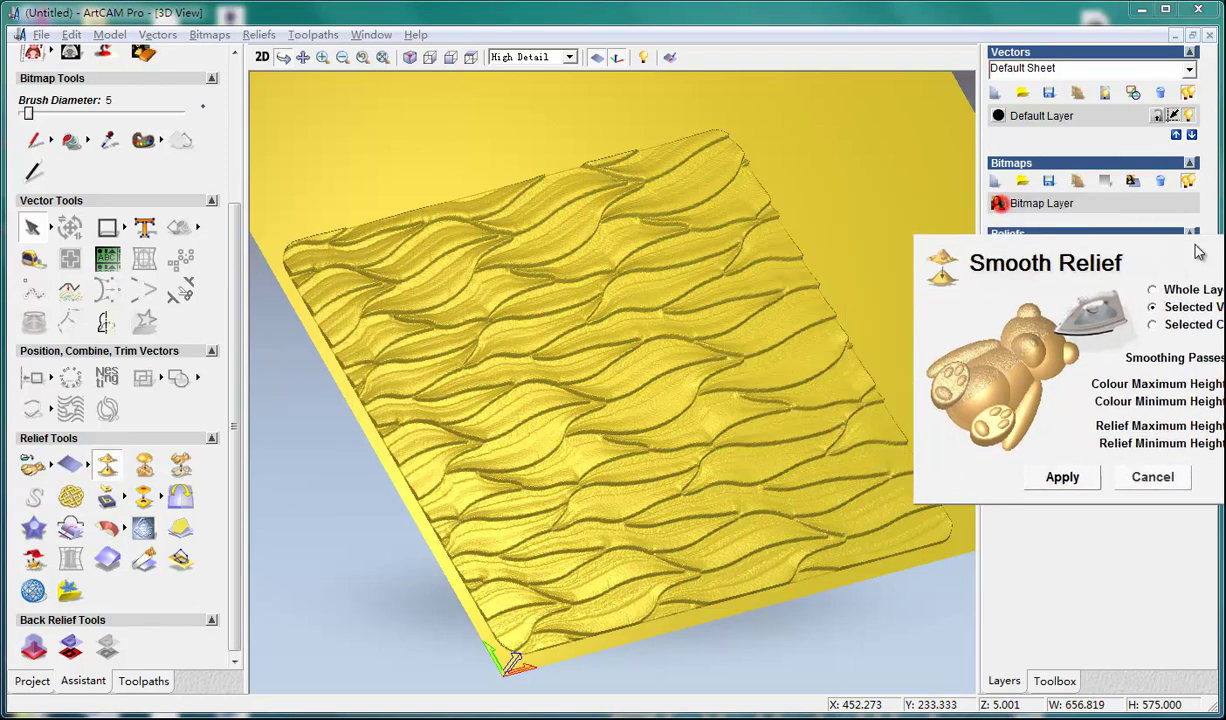
drag(1095, 138, 1093, 72)
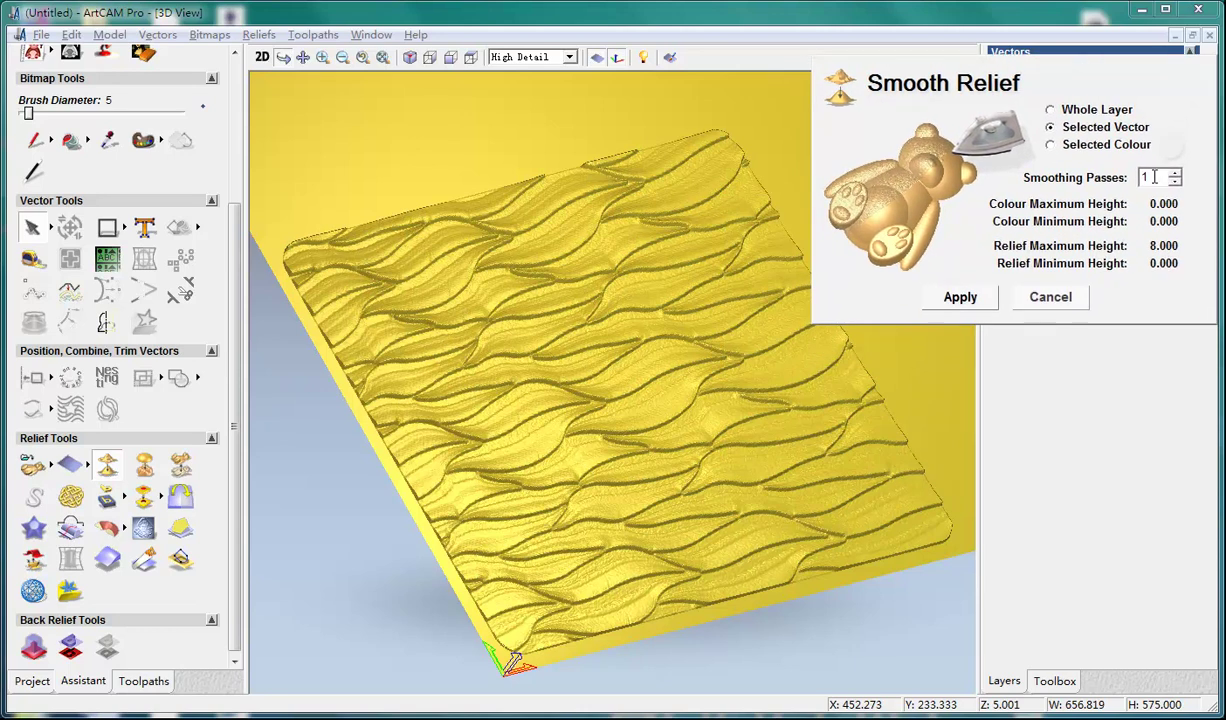
click(975, 303)
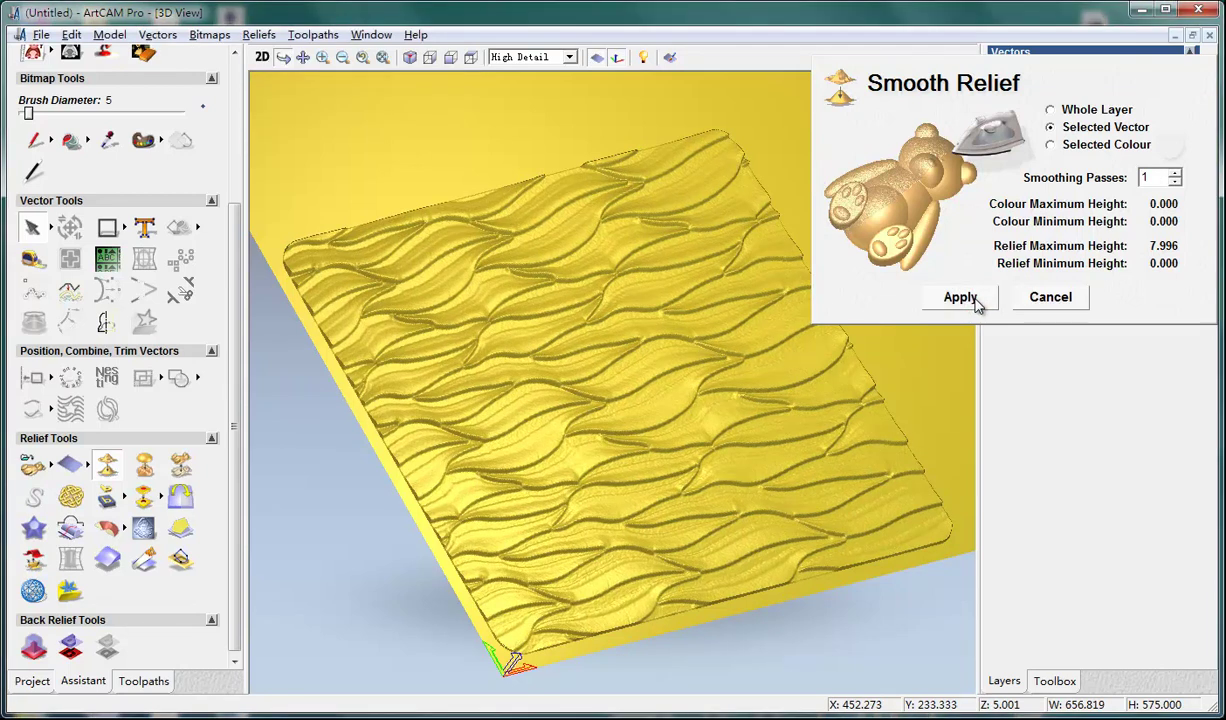
click(960, 297)
click(960, 297)
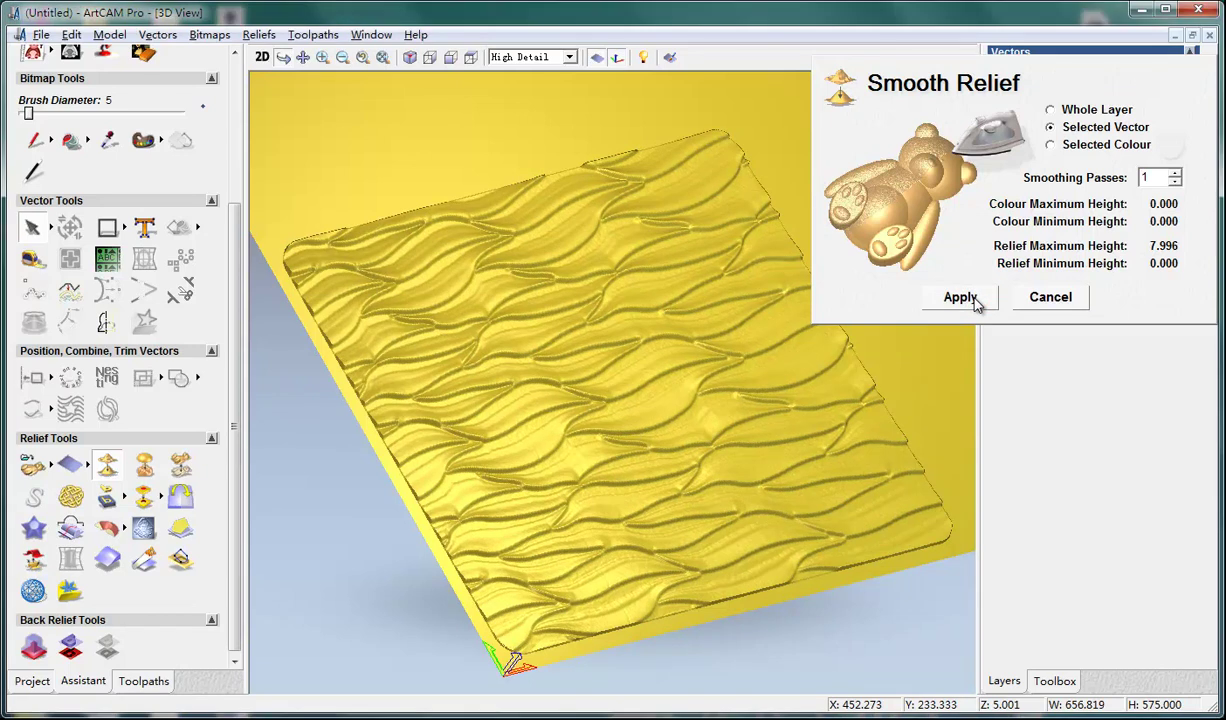
drag(671, 561, 775, 465)
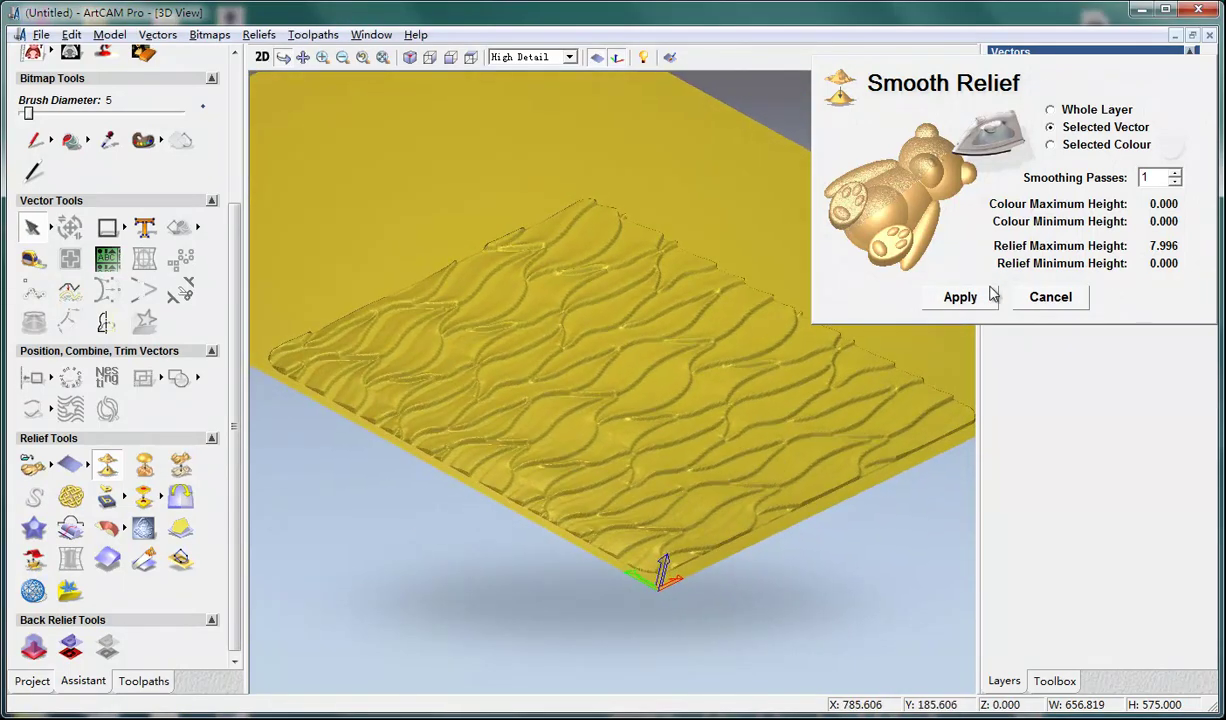
- Cancel Smooth Relief, then zoom and orbit the 3D view to inspect the smoothed waves
click(1048, 299)
scroll(630, 465, up, 5)
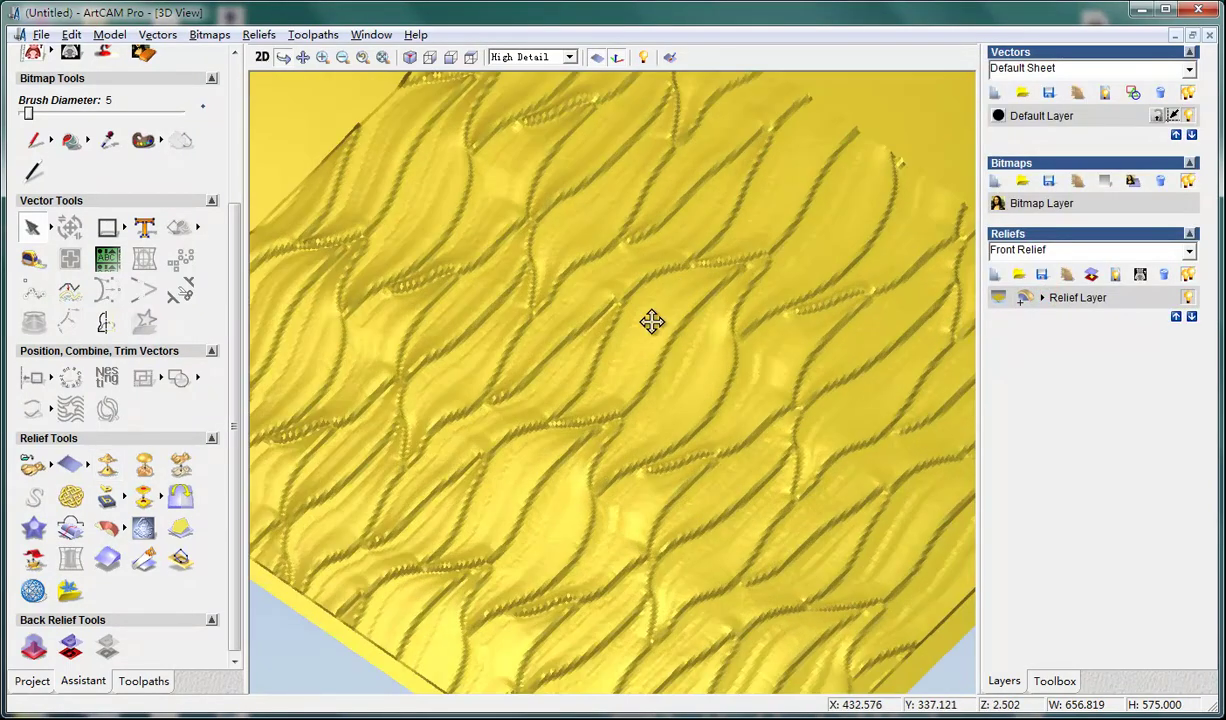
scroll(651, 321, up, 3)
scroll(648, 330, down, 3)
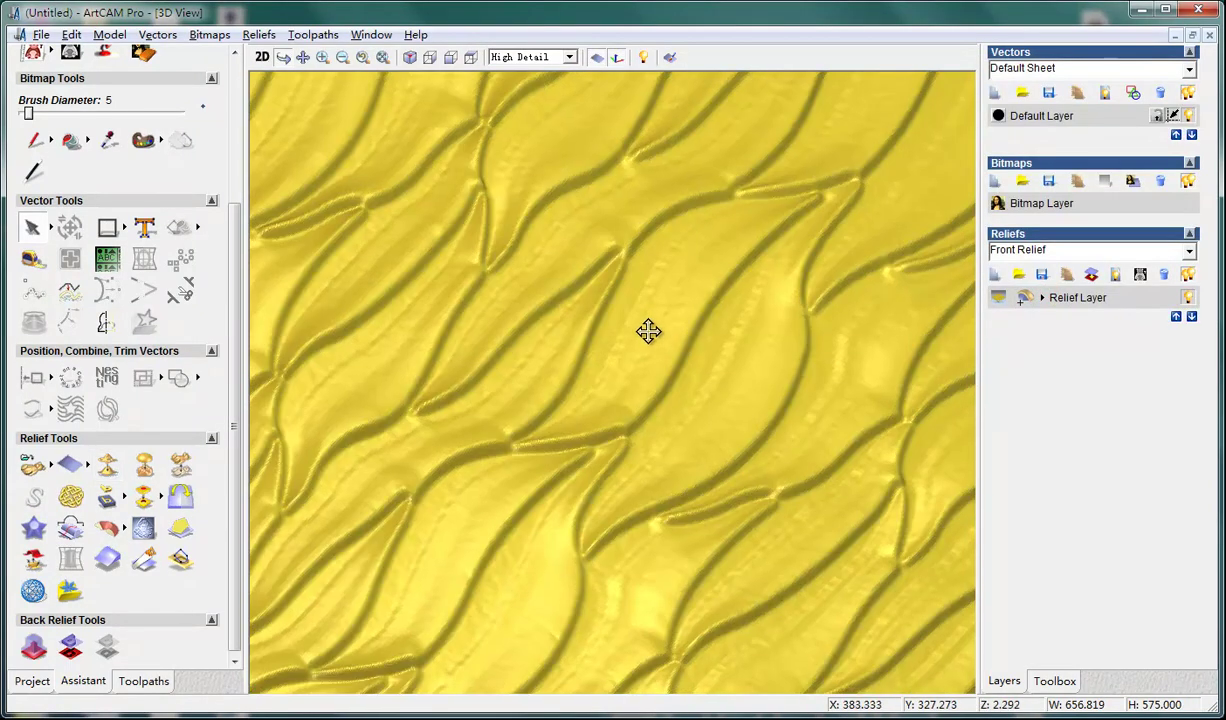
drag(648, 331, 648, 333)
scroll(648, 333, down, 3)
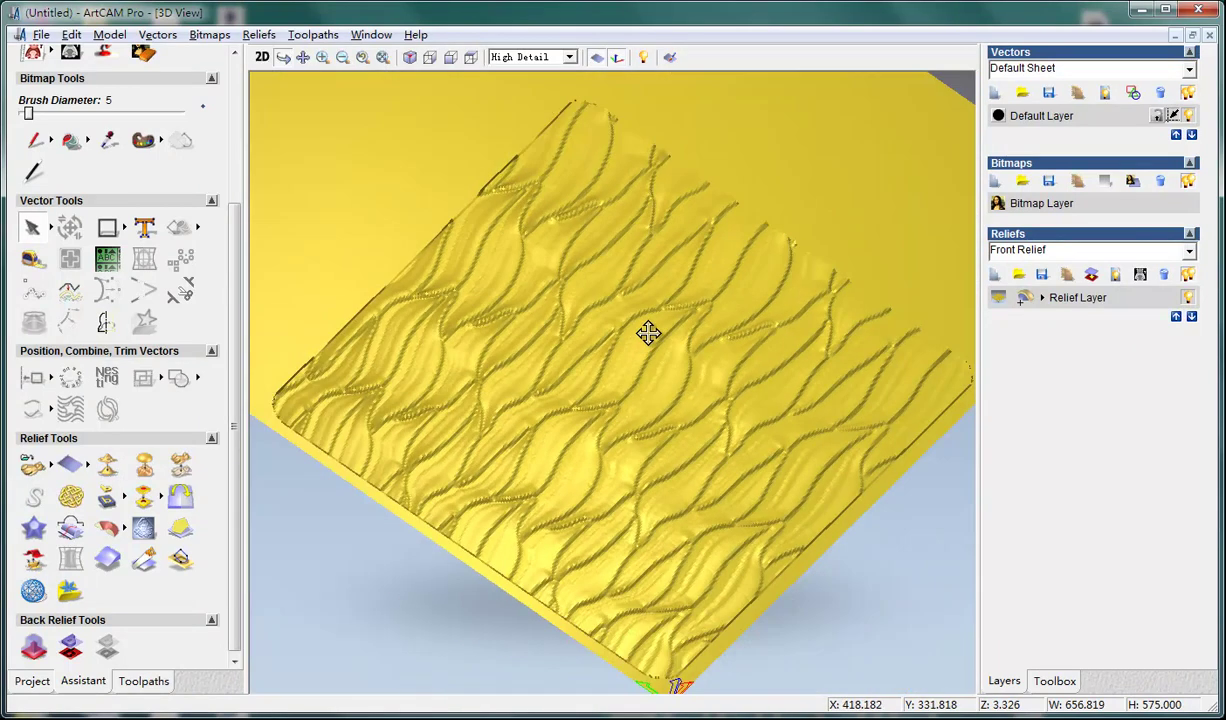
drag(498, 416, 739, 438)
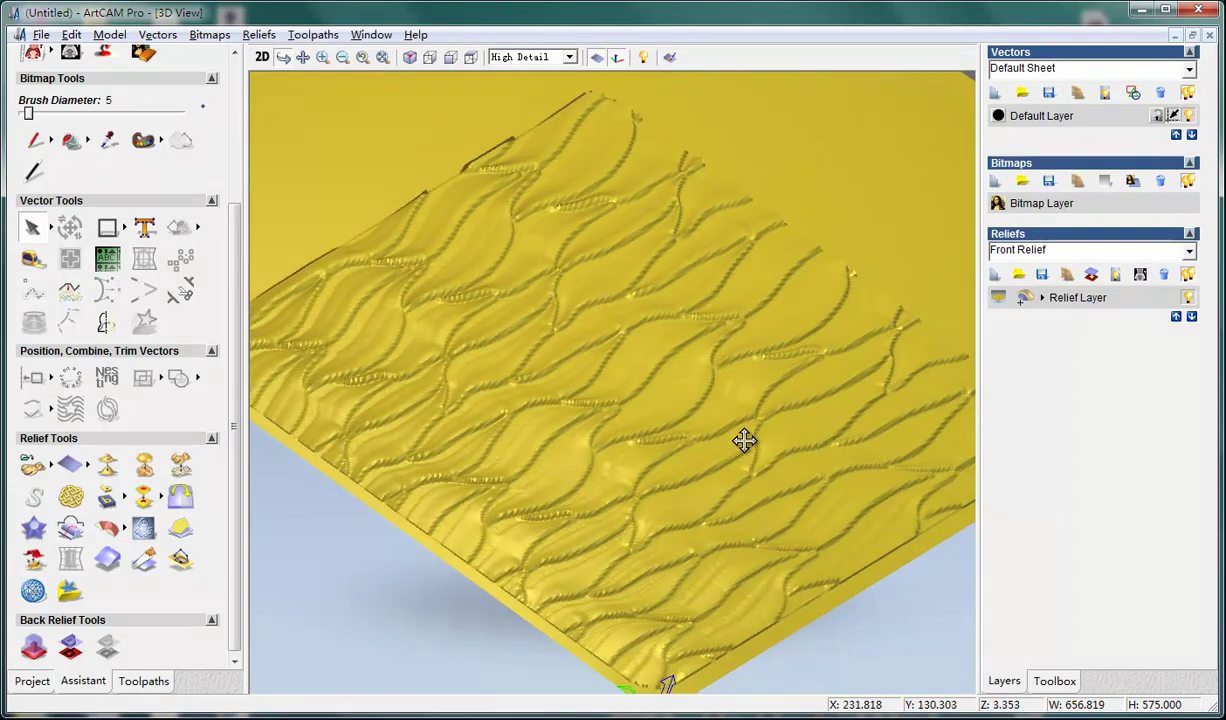
scroll(745, 453, up, 2)
scroll(745, 450, down, 3)
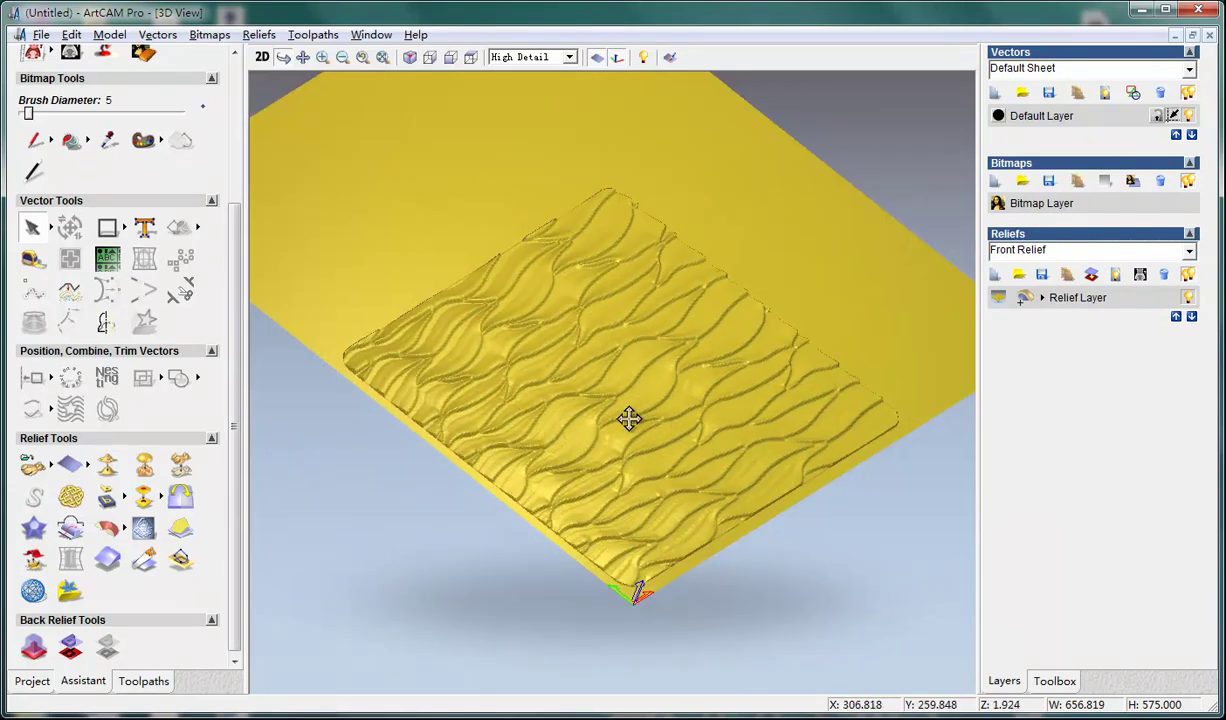
scroll(628, 418, up, 2)
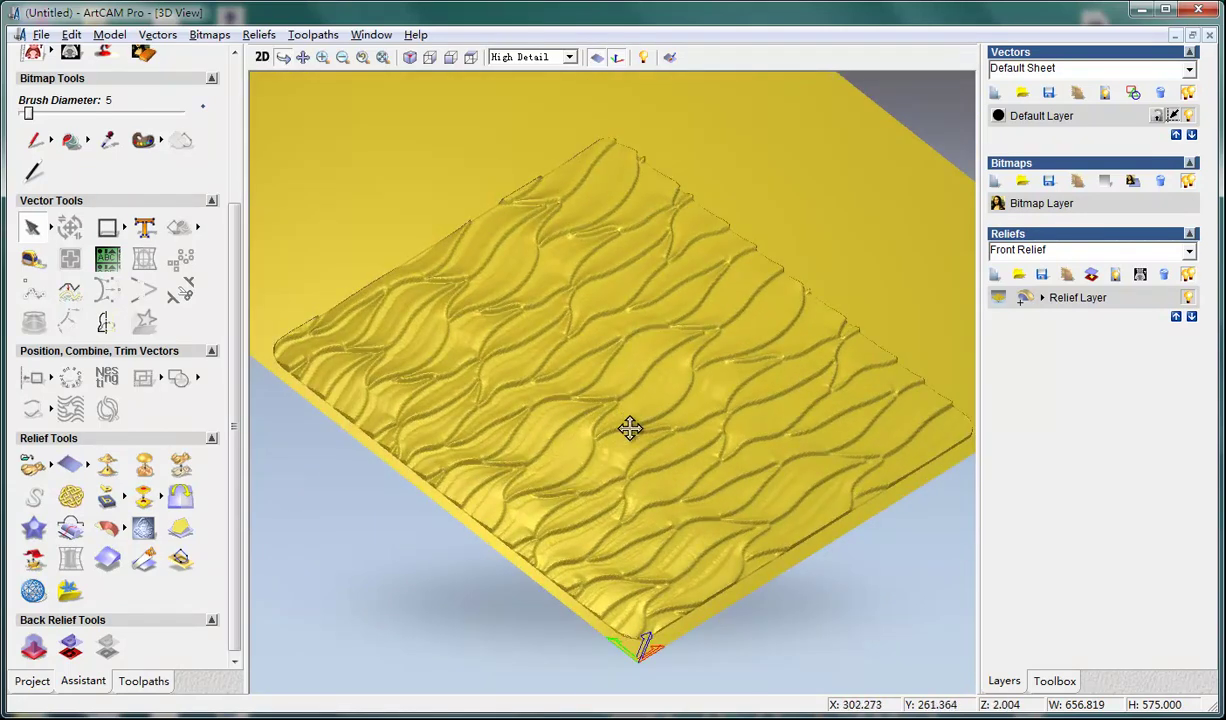
- Open and dismiss the Edit menu, then orbit the relief again to check the raised texture
click(71, 34)
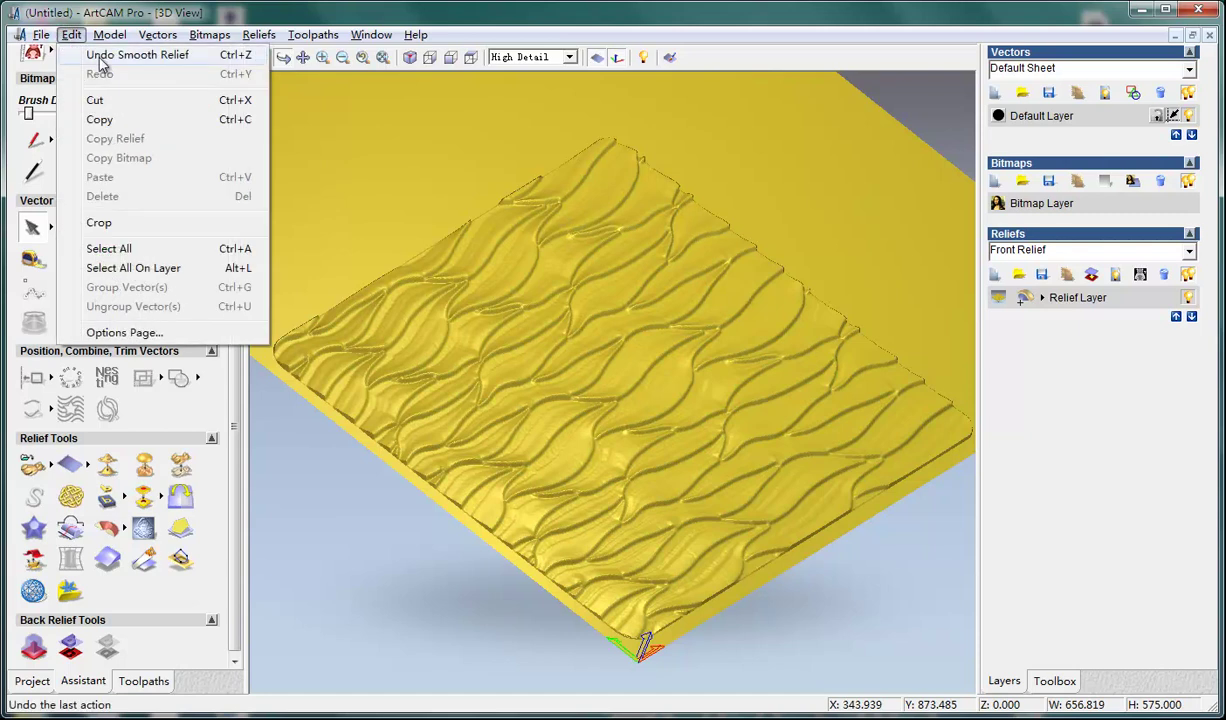
click(470, 14)
drag(832, 355, 638, 489)
scroll(636, 486, up, 2)
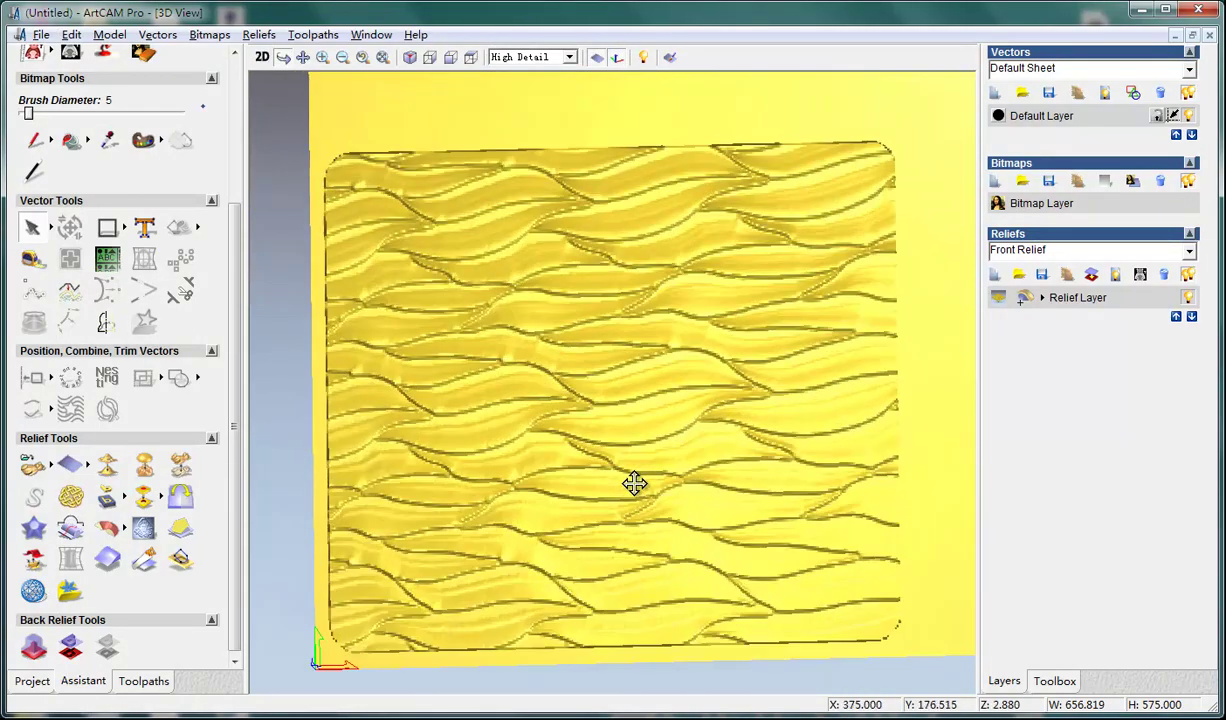
drag(588, 556, 818, 339)
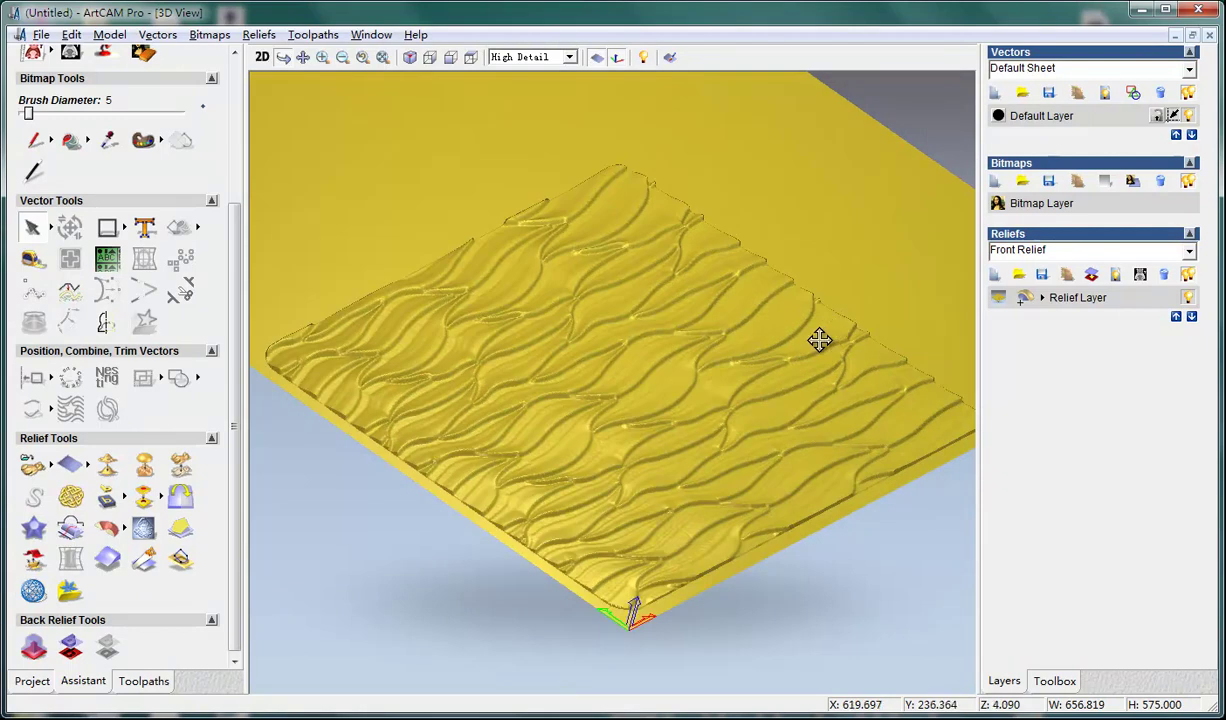